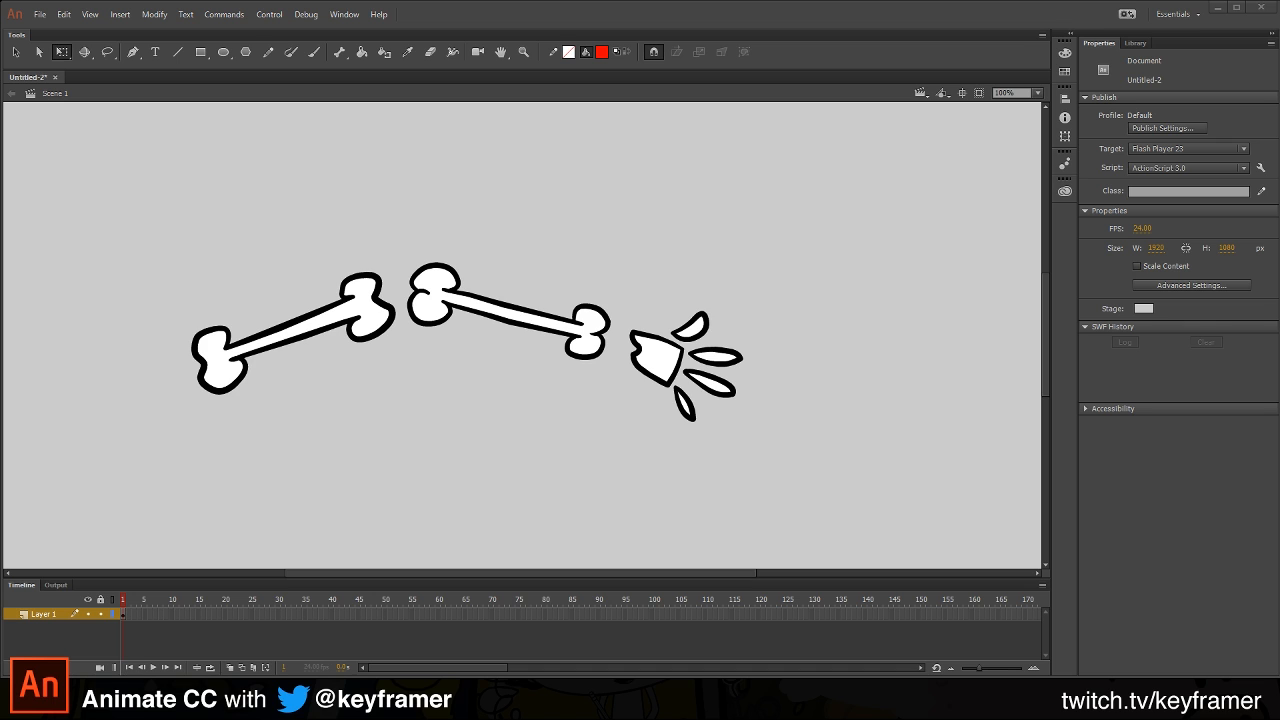
# Step: Select the upper arm, lower arm and hand in turn to check that each is a separate symbol instance
pyautogui.click(16, 52)
pyautogui.click(368, 330)
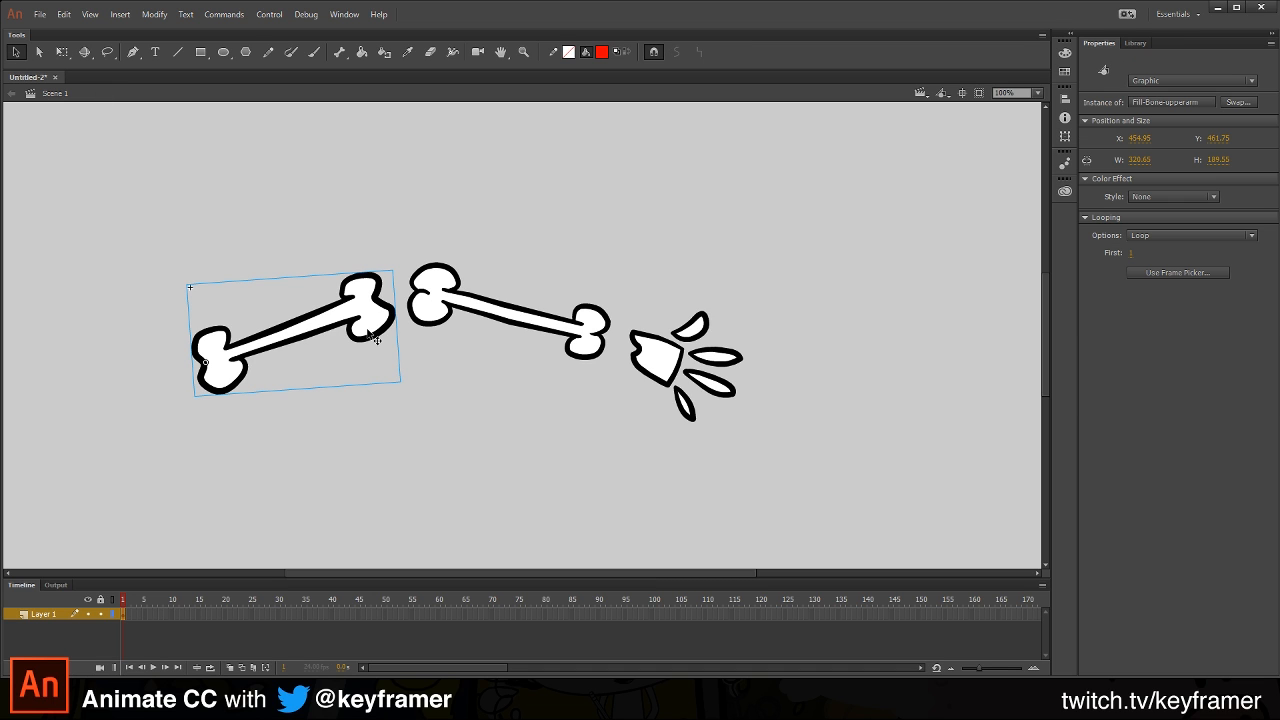
pyautogui.click(532, 318)
pyautogui.click(300, 325)
pyautogui.click(520, 322)
pyautogui.click(684, 380)
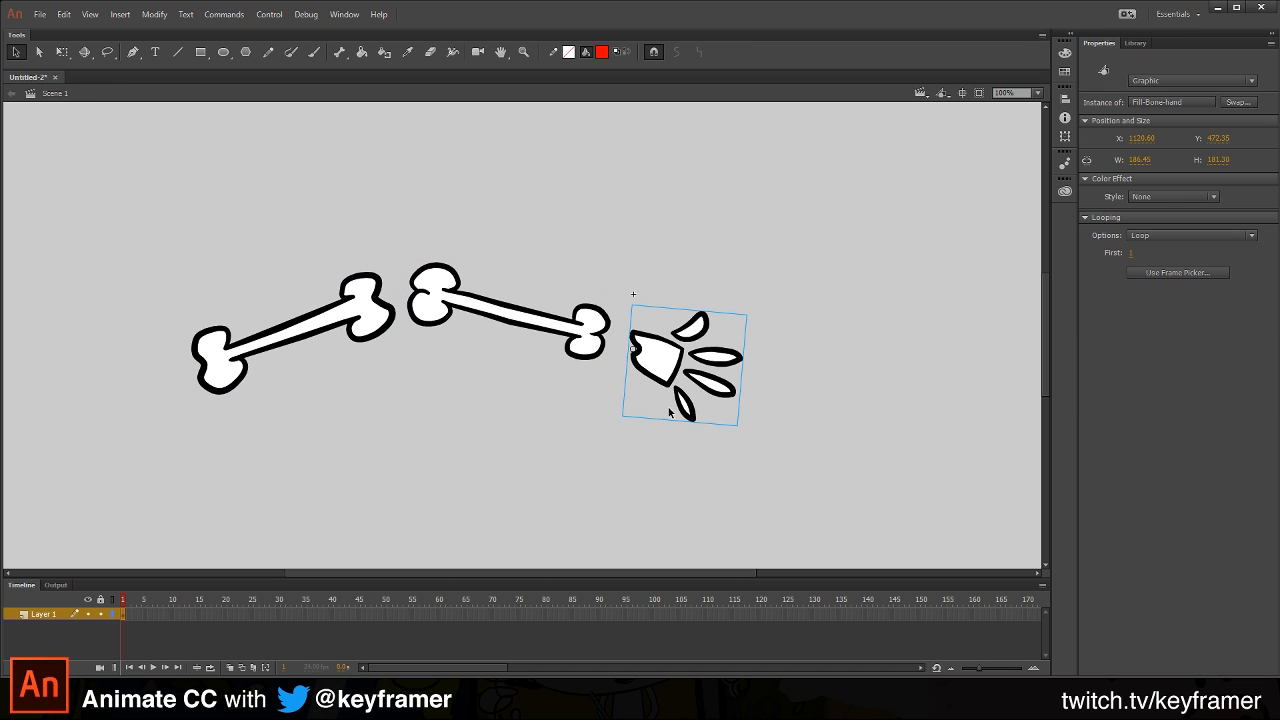
pyautogui.click(326, 330)
pyautogui.click(530, 322)
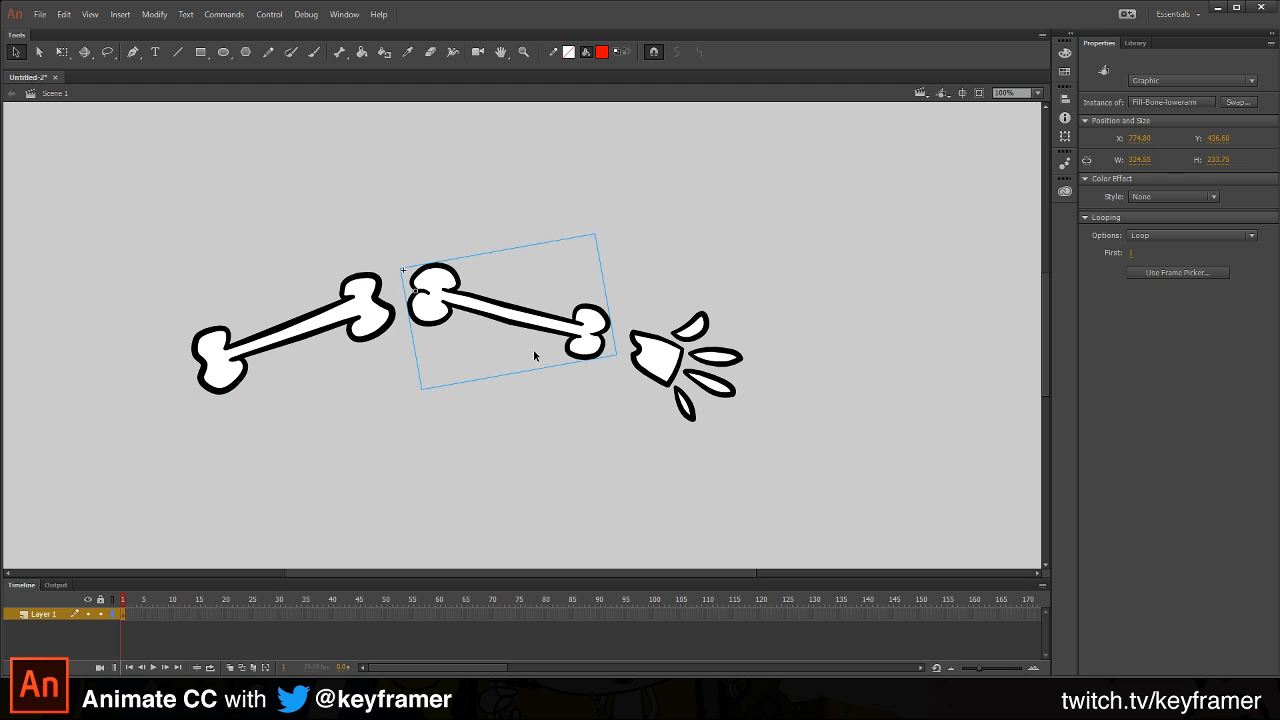
pyautogui.click(685, 367)
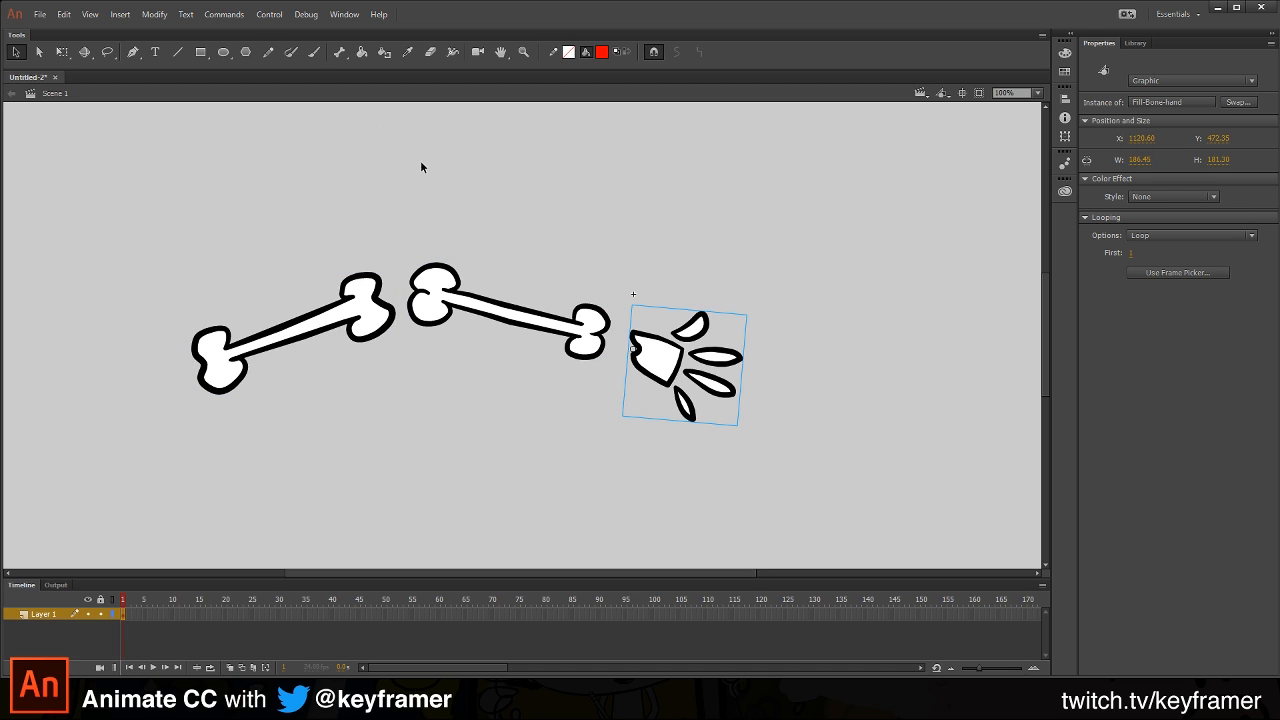
# Step: Build an armature with the Bone tool, linking the middle of the upper arm to the lower arm and on to the hand
pyautogui.click(340, 52)
pyautogui.moveTo(294, 332); pyautogui.dragTo(521, 319)
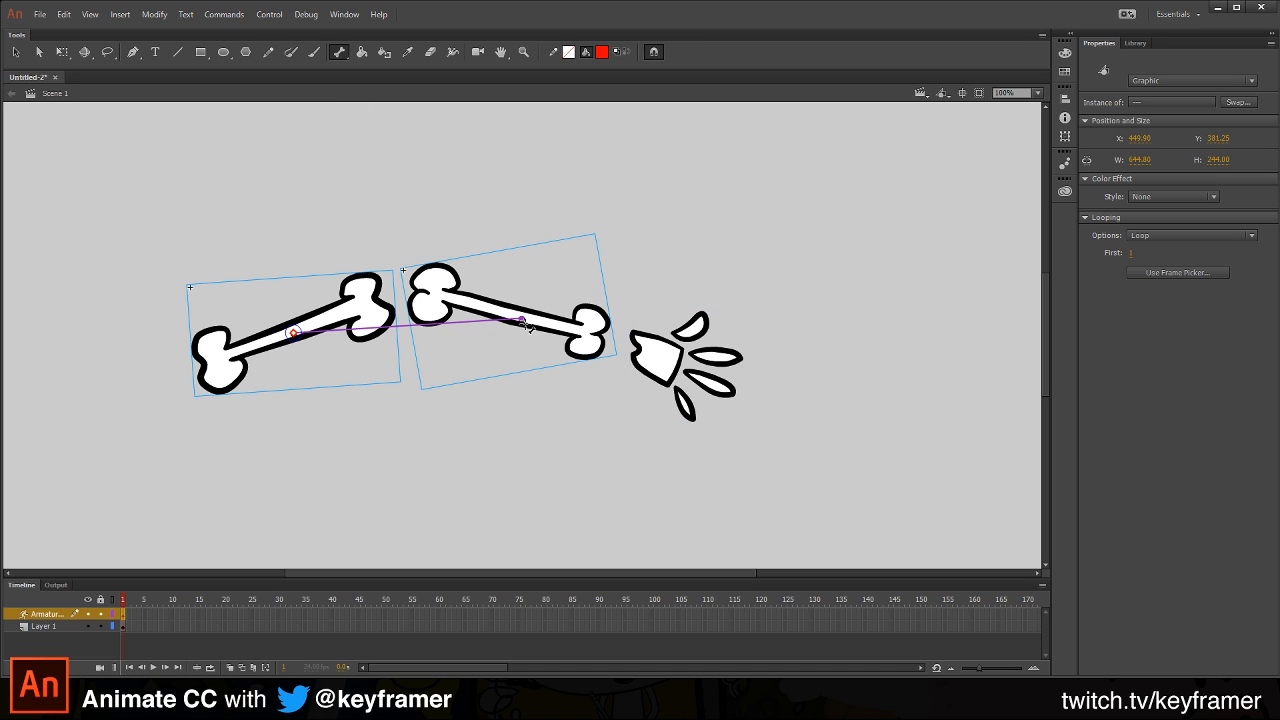
pyautogui.moveTo(524, 320); pyautogui.dragTo(650, 353)
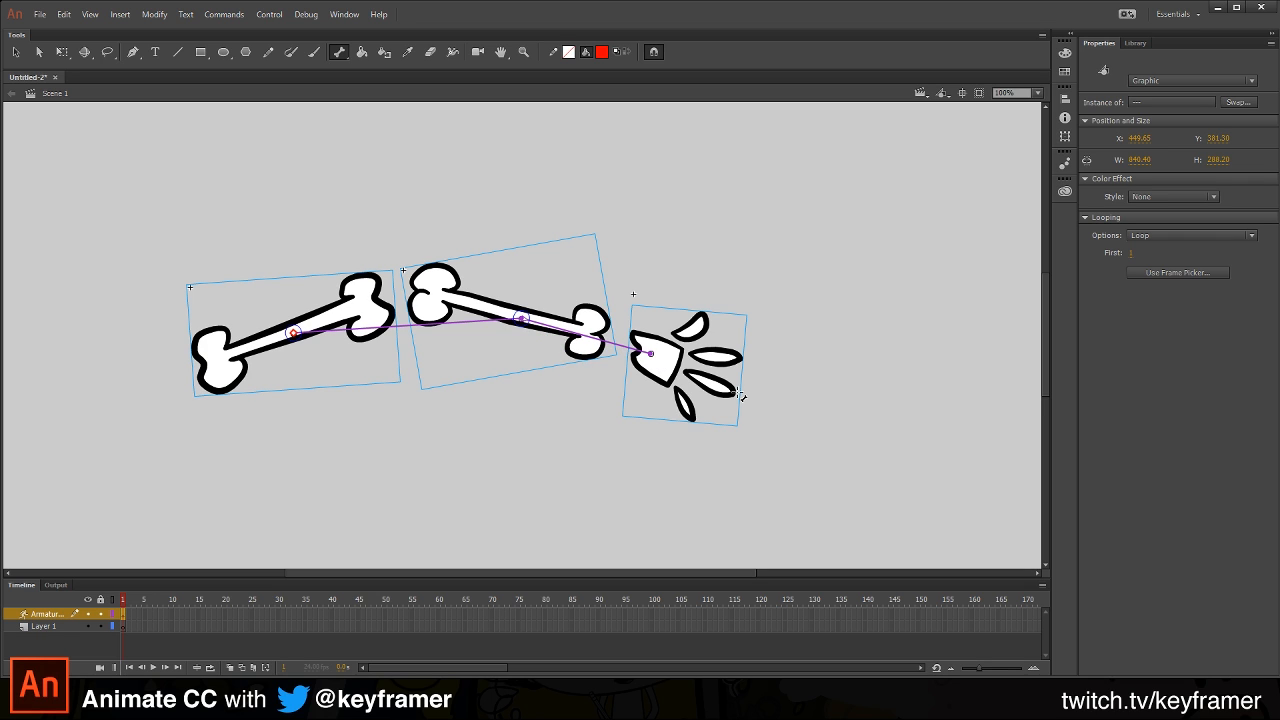
# Step: Try posing the armature by pulling the hand downward, and undo the pose
pyautogui.click(15, 52)
pyautogui.moveTo(676, 378); pyautogui.dragTo(657, 480)
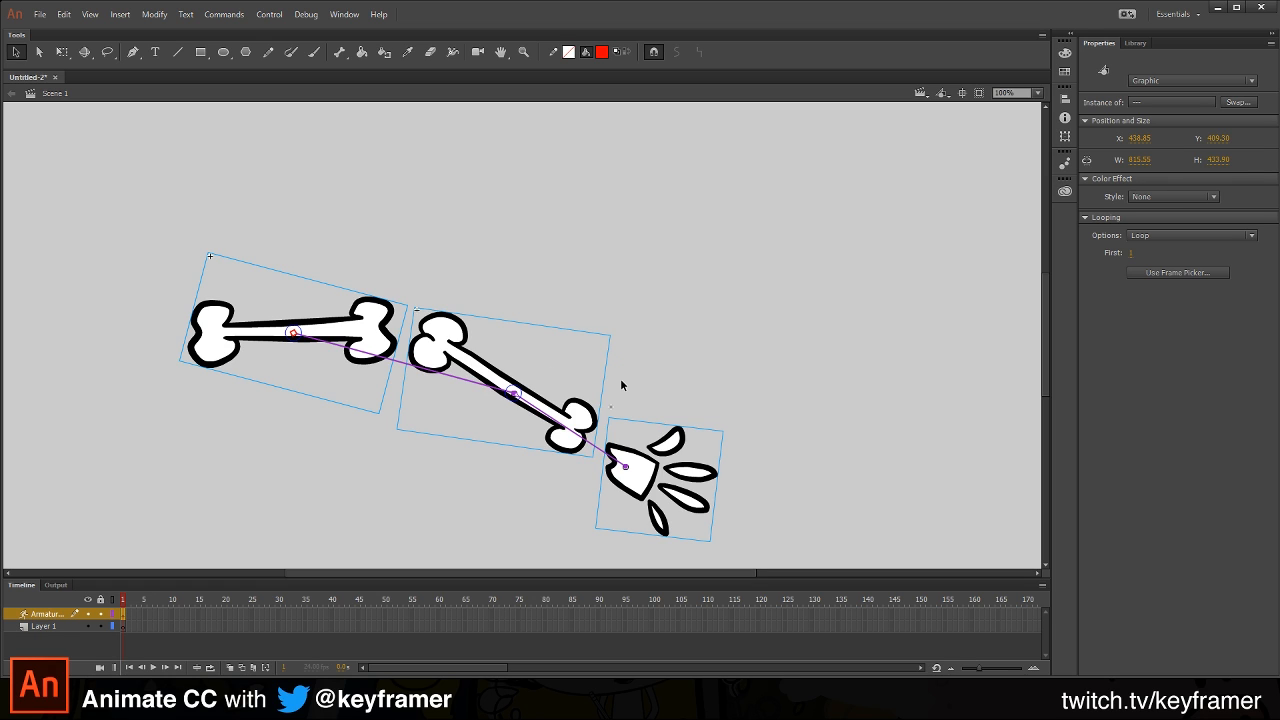
pyautogui.hotkey('ctrl', 'z')
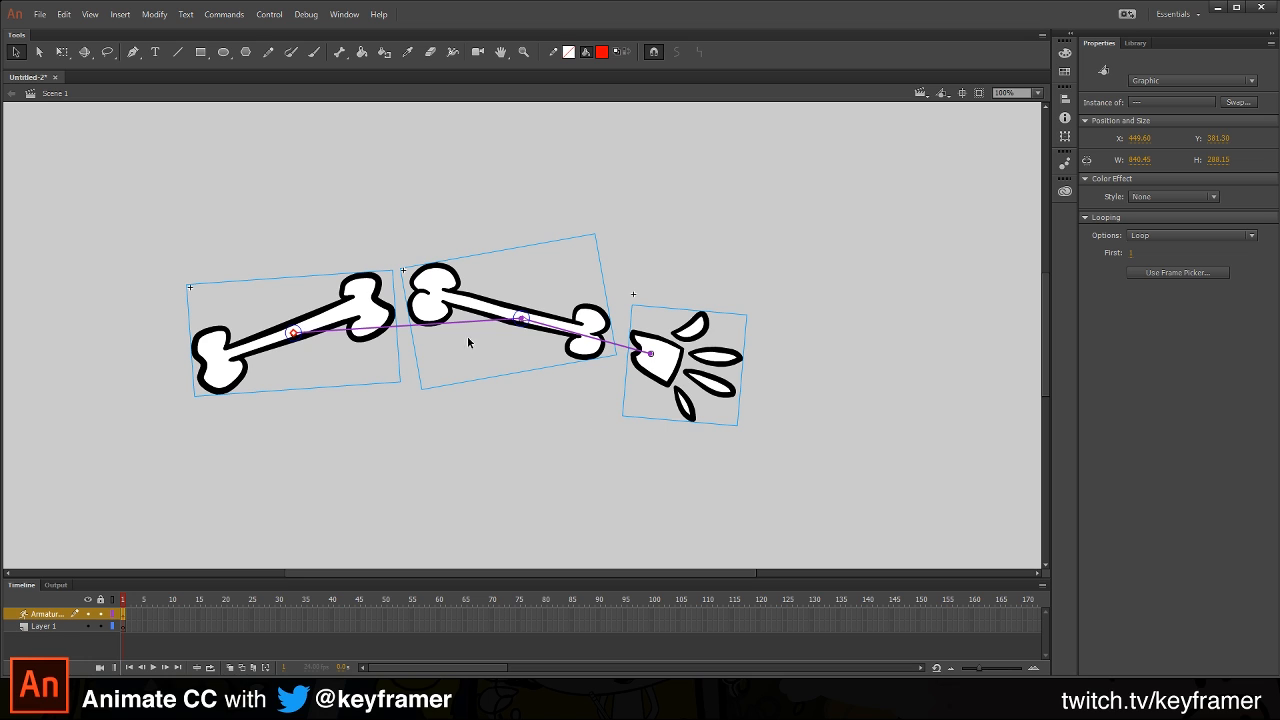
# Step: Move the upper arm's transformation point from the middle of the bone into its shoulder-end knob
pyautogui.click(360, 414)
pyautogui.click(364, 309)
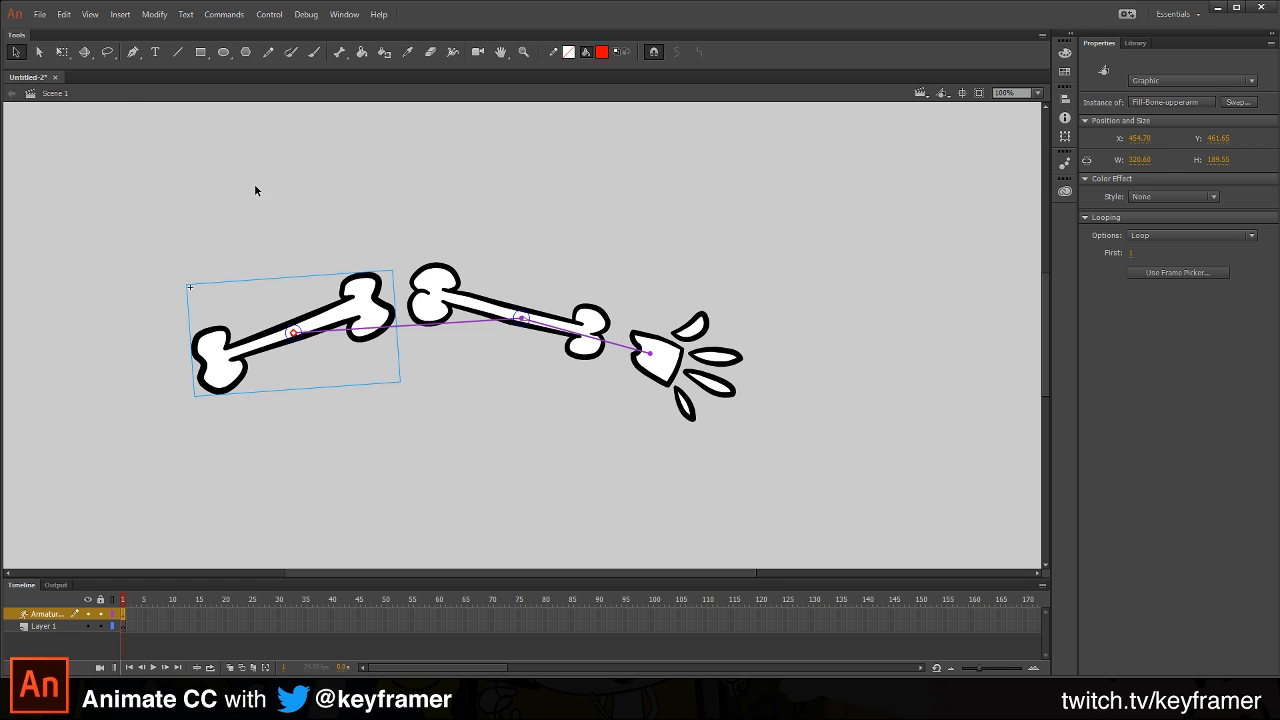
pyautogui.click(62, 51)
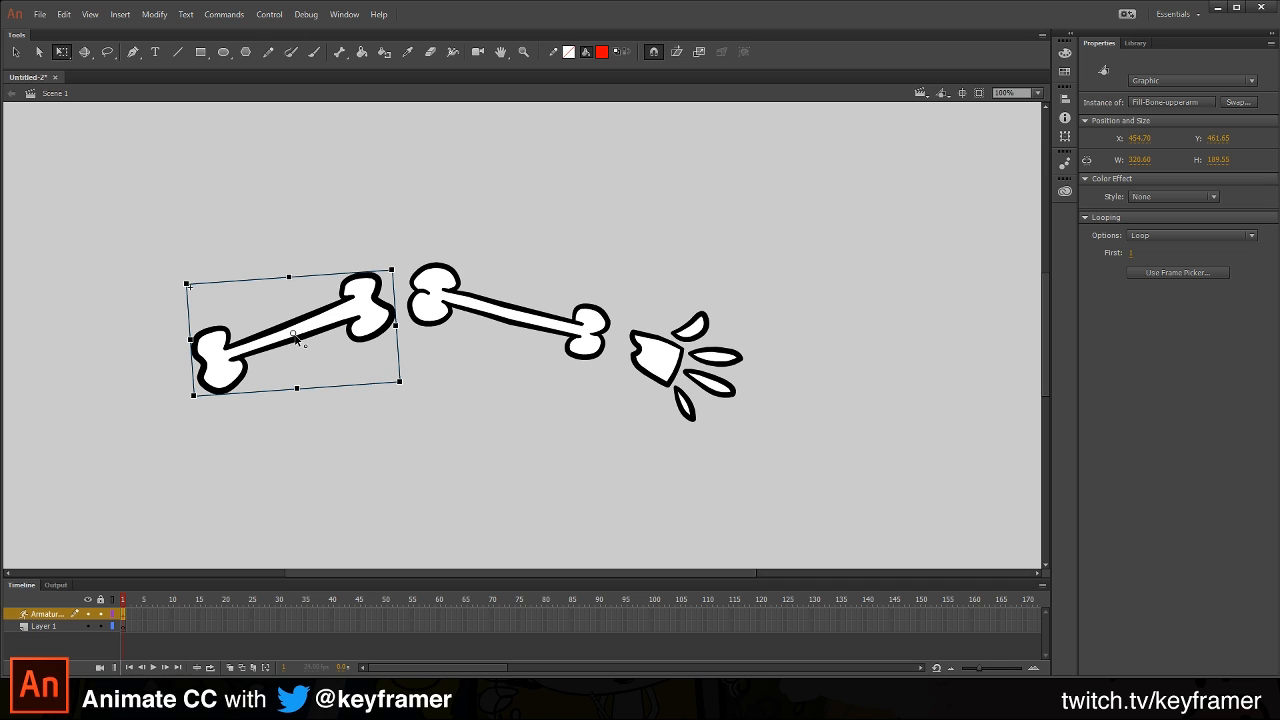
pyautogui.hotkey('ctrl', '=')
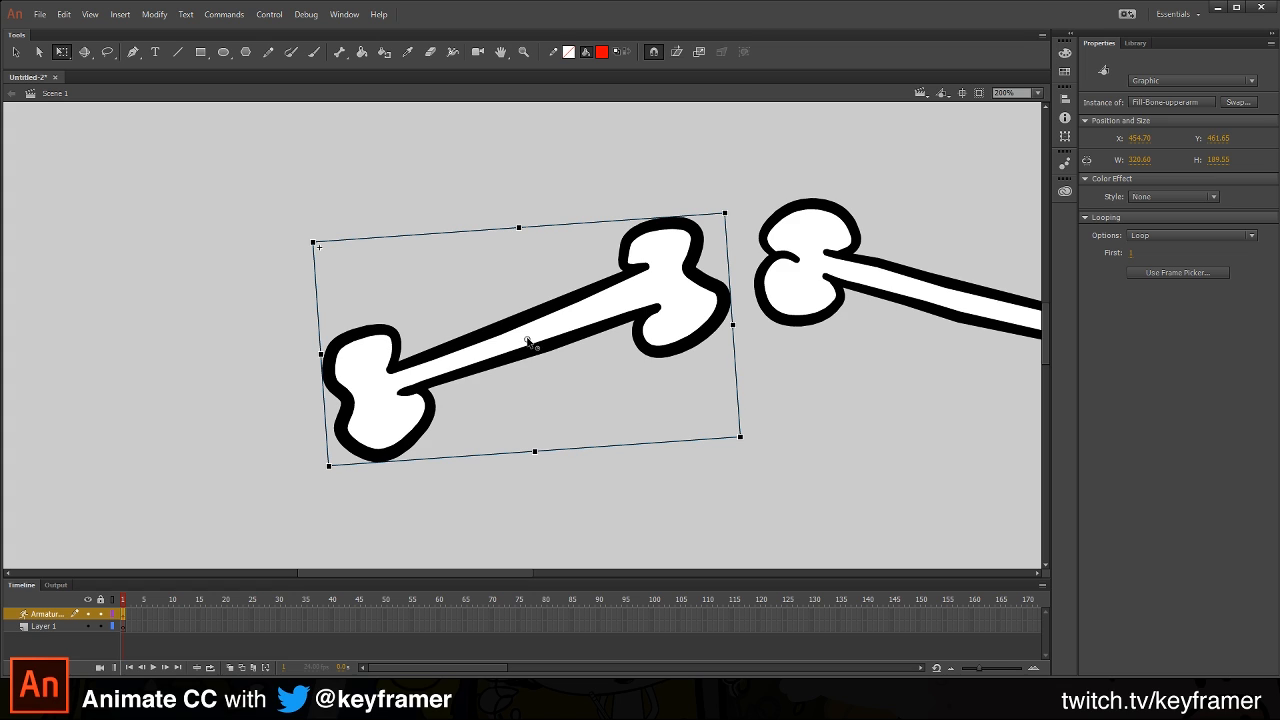
pyautogui.moveTo(527, 342); pyautogui.dragTo(366, 389)
pyautogui.click(15, 51)
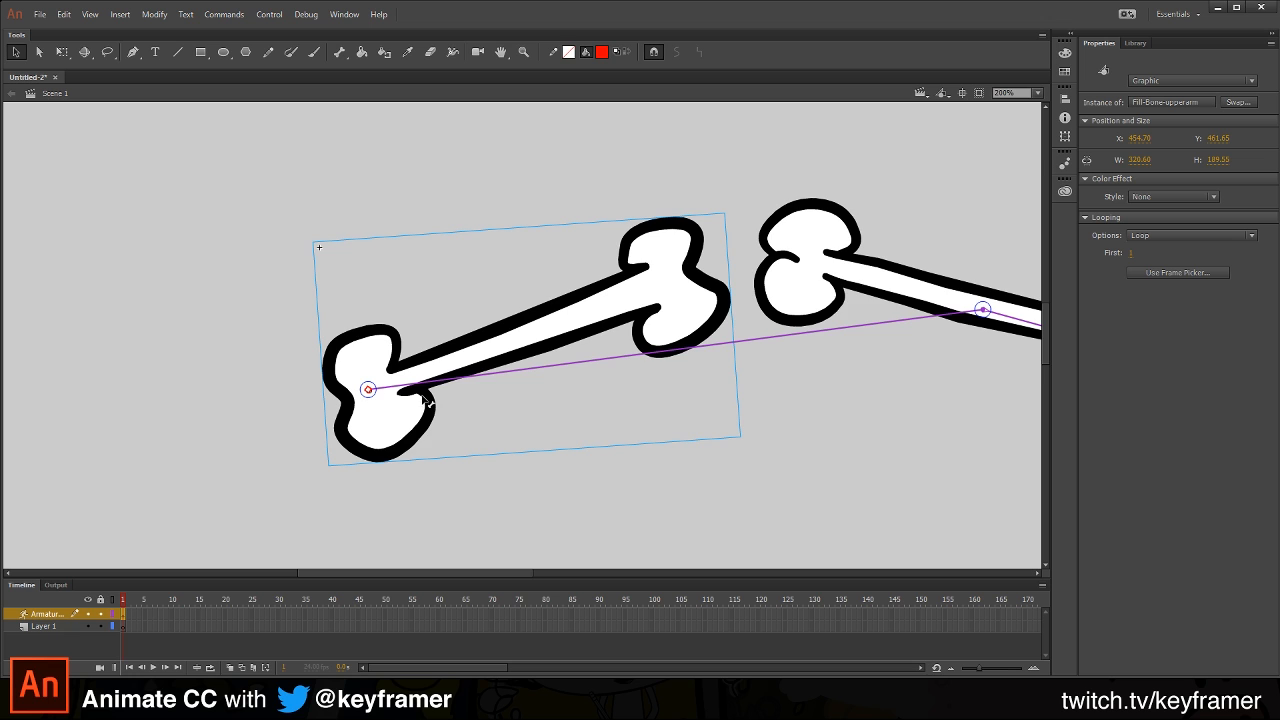
# Step: Move the lower arm's transformation point from the middle of the bone into its elbow-end knob
pyautogui.hscroll(5, 720, 391)
pyautogui.click(724, 327)
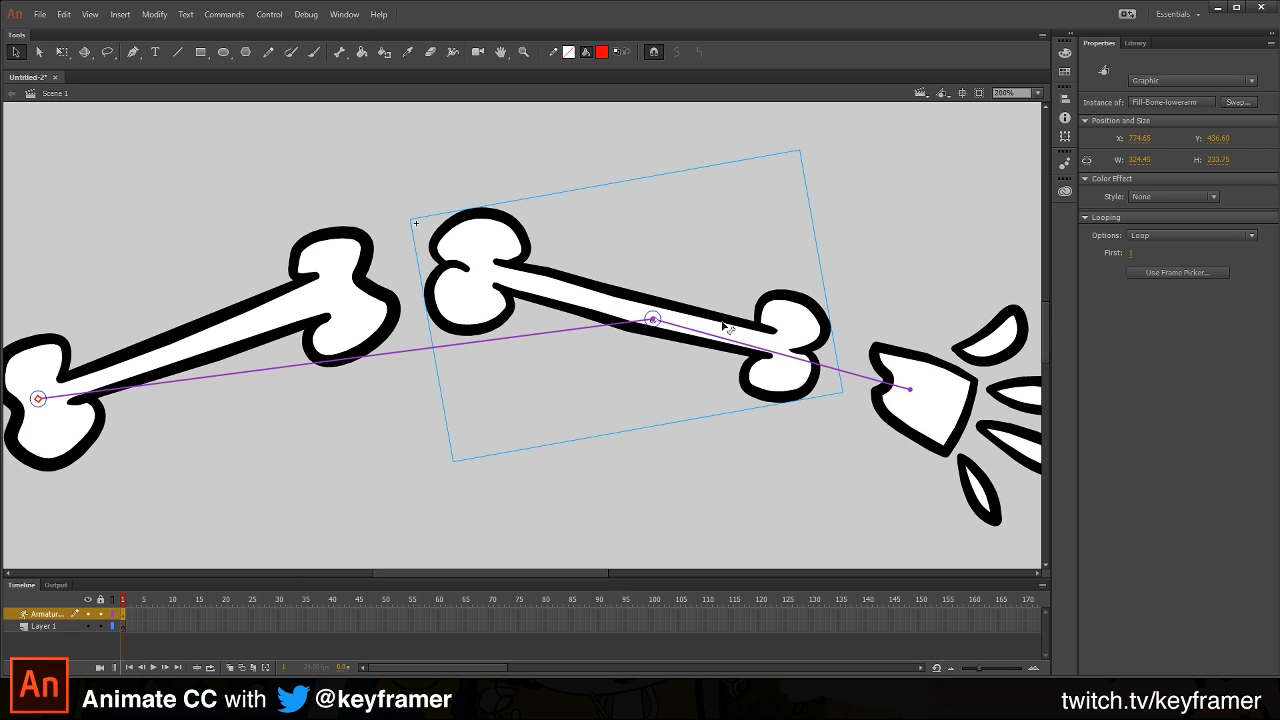
pyautogui.click(61, 51)
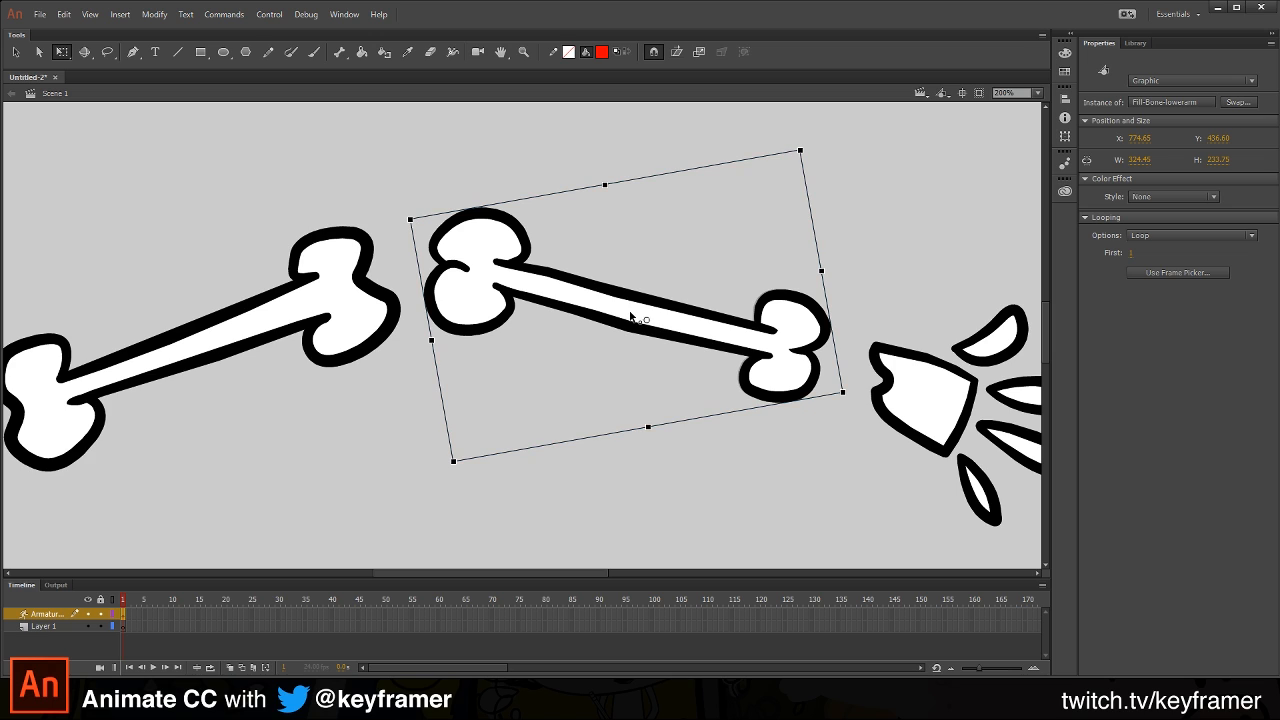
pyautogui.moveTo(652, 320); pyautogui.dragTo(466, 266)
# Step: Test the repositioned shoulder and elbow joints by pulling the hand upward at 100% zoom
pyautogui.click(340, 52)
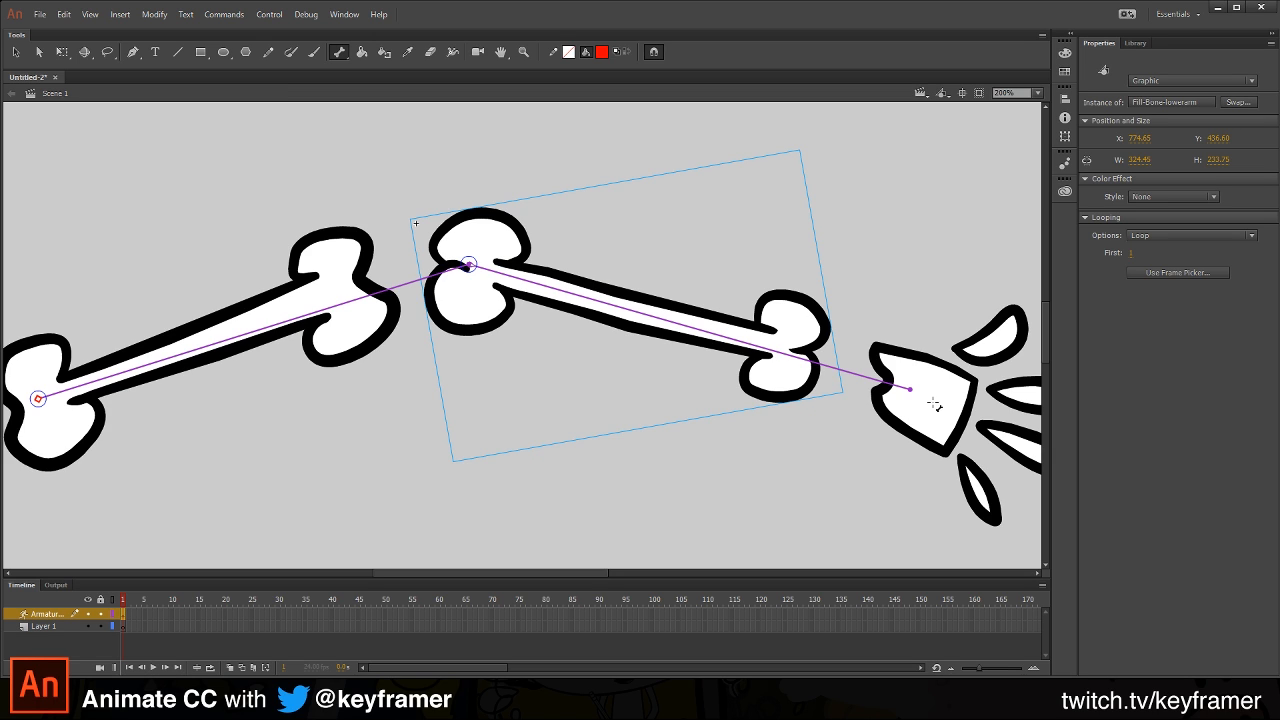
pyautogui.hotkey('ctrl', '1')
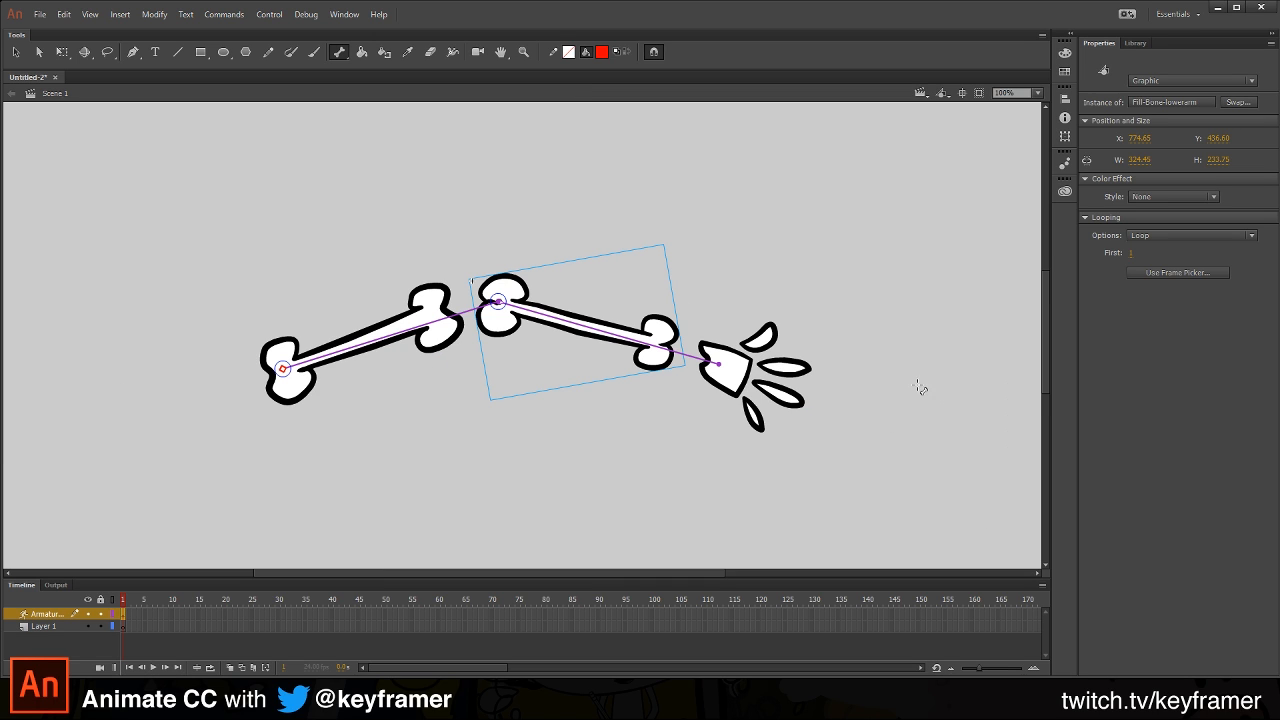
pyautogui.press('v')
pyautogui.moveTo(724, 370); pyautogui.dragTo(735, 312)
# Step: Constrain the upper-arm bone's joint rotation to a -98° left and 101° right offset, and swing the arm to test the limits
pyautogui.click(460, 362)
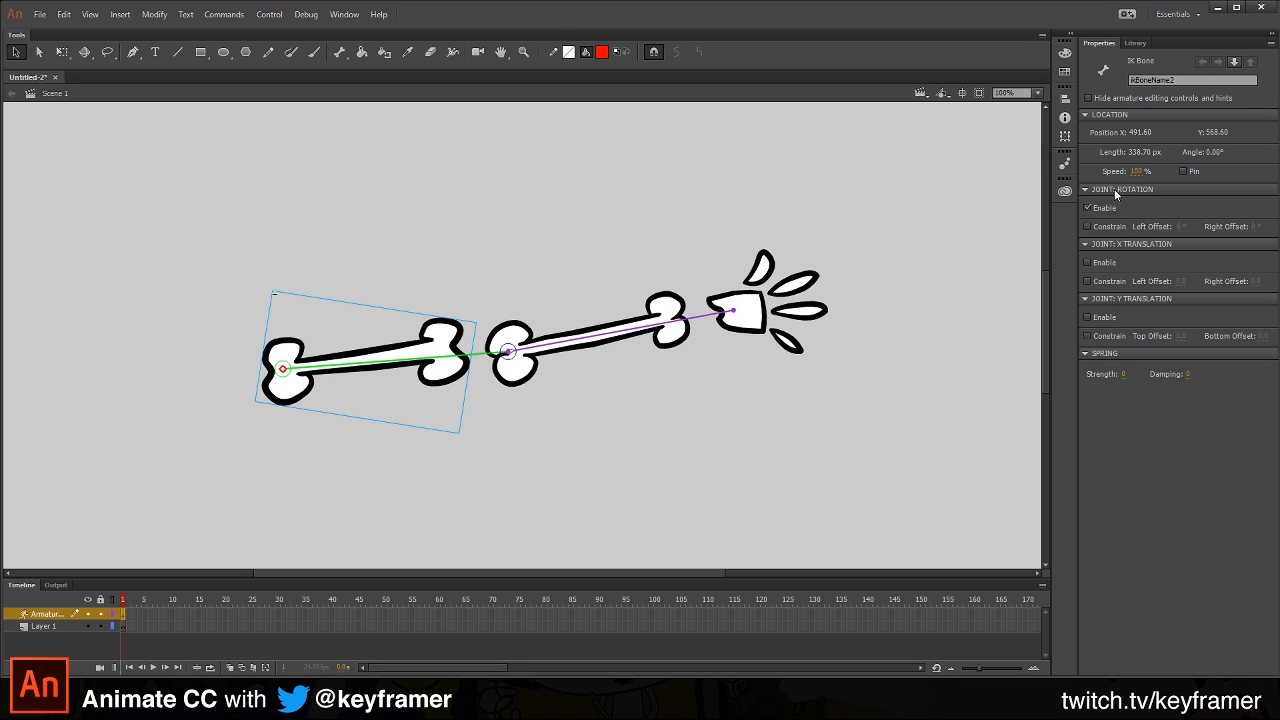
pyautogui.click(1087, 228)
pyautogui.hotkey('ctrl', '=')
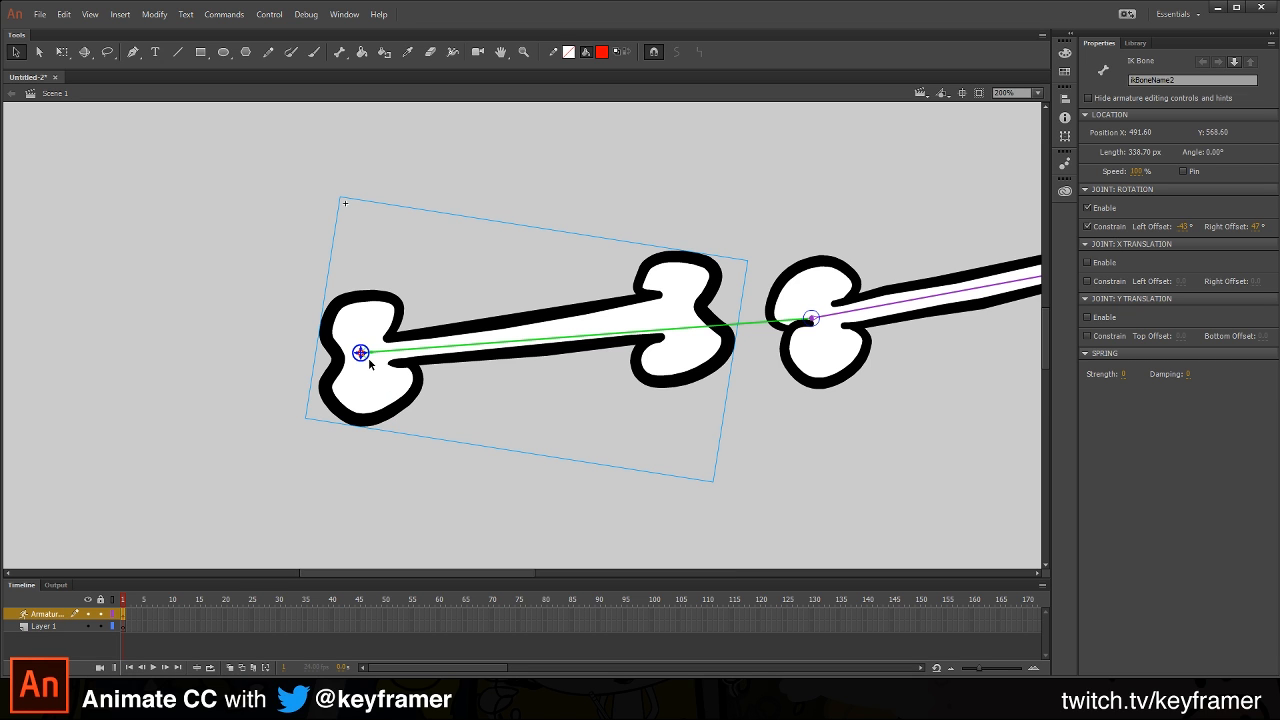
pyautogui.click(1182, 227)
pyautogui.moveTo(1153, 230)
pyautogui.mouseDown()
pyautogui.moveTo(1127, 231)
pyautogui.moveTo(1167, 229)
pyautogui.moveTo(1145, 233)
pyautogui.mouseUp()
pyautogui.moveTo(1252, 229); pyautogui.dragTo(1273, 227)
pyautogui.moveTo(676, 333); pyautogui.dragTo(276, 213)
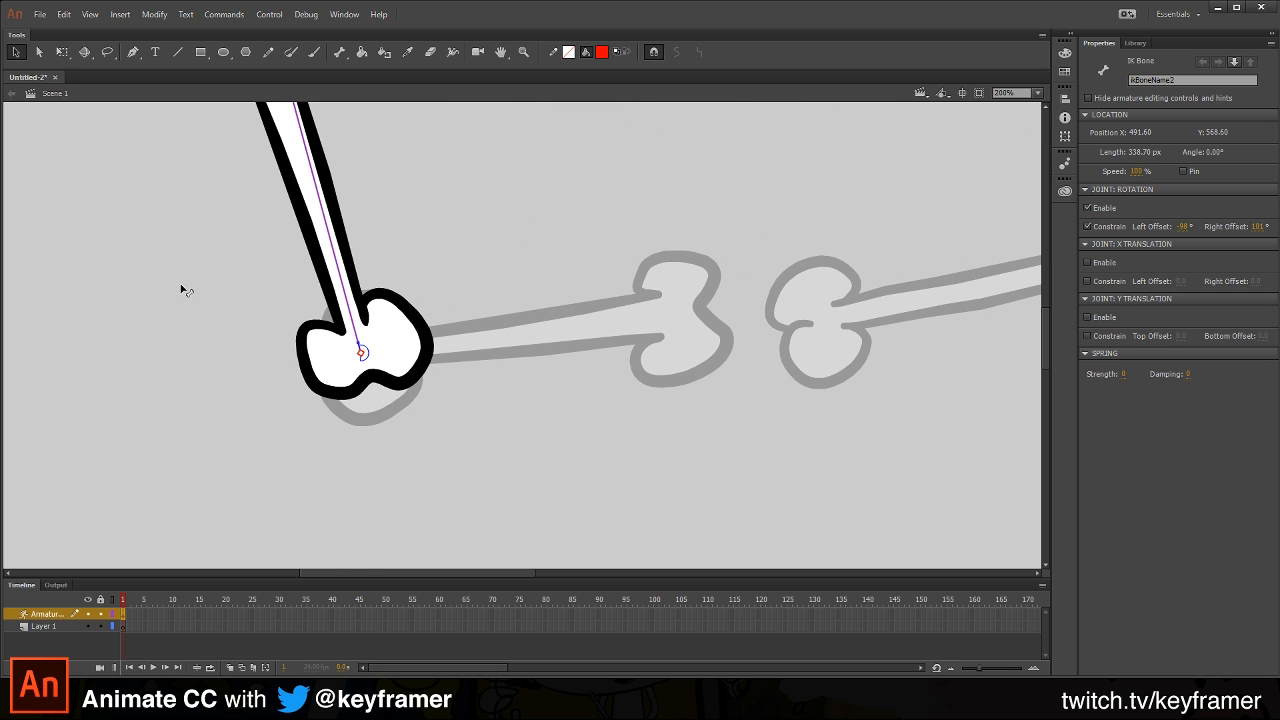
pyautogui.moveTo(185, 290); pyautogui.dragTo(529, 371)
# Step: Straighten the lower arm so its bone lies nearly in line with the upper arm
pyautogui.click(608, 343)
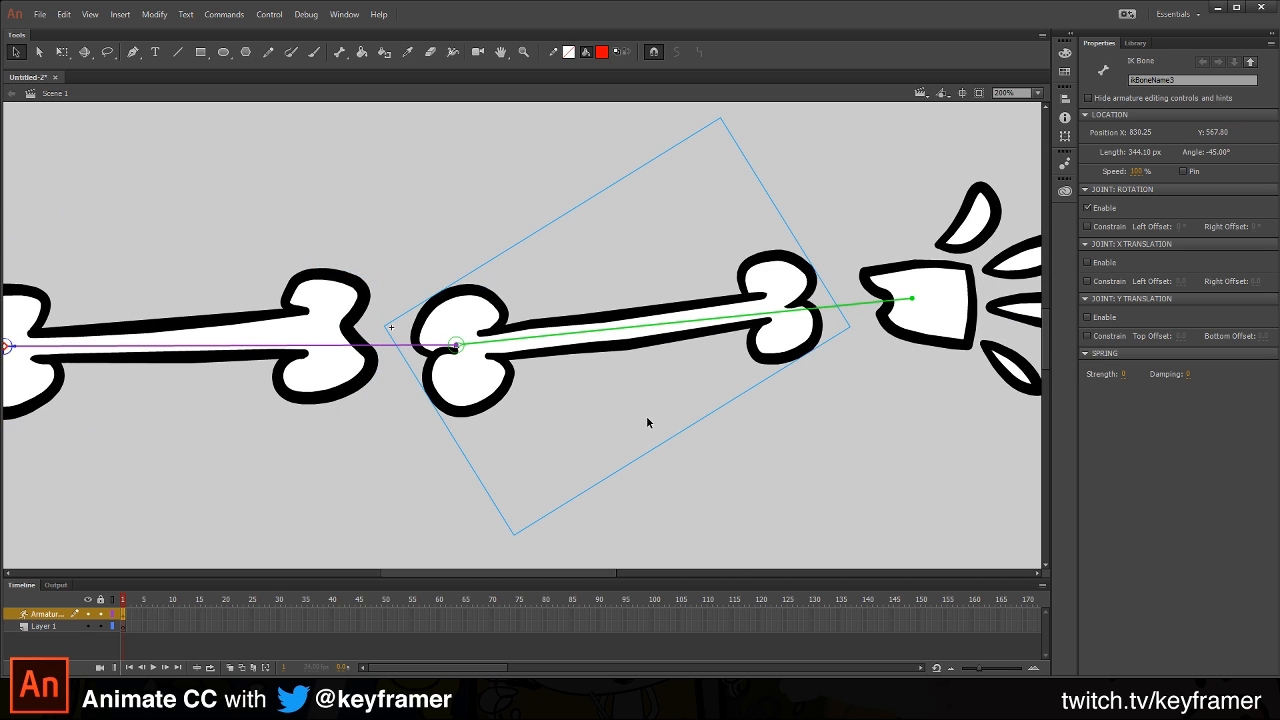
pyautogui.hotkey('ctrl', '-')
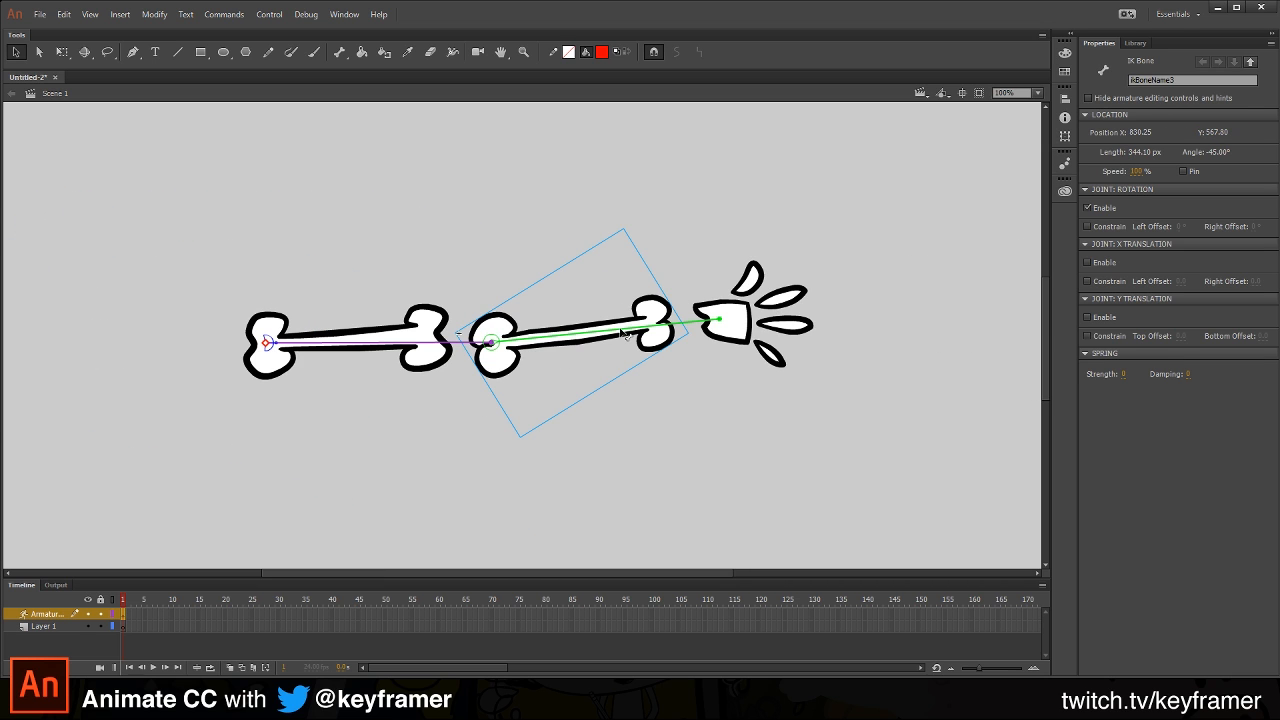
pyautogui.moveTo(624, 333)
pyautogui.mouseDown()
pyautogui.moveTo(607, 389)
pyautogui.moveTo(614, 321)
pyautogui.moveTo(598, 301)
pyautogui.moveTo(415, 262)
pyautogui.moveTo(380, 312)
pyautogui.moveTo(460, 250)
pyautogui.moveTo(598, 356)
pyautogui.moveTo(614, 352)
pyautogui.moveTo(577, 425)
pyautogui.moveTo(614, 345)
pyautogui.moveTo(638, 344)
pyautogui.mouseUp()
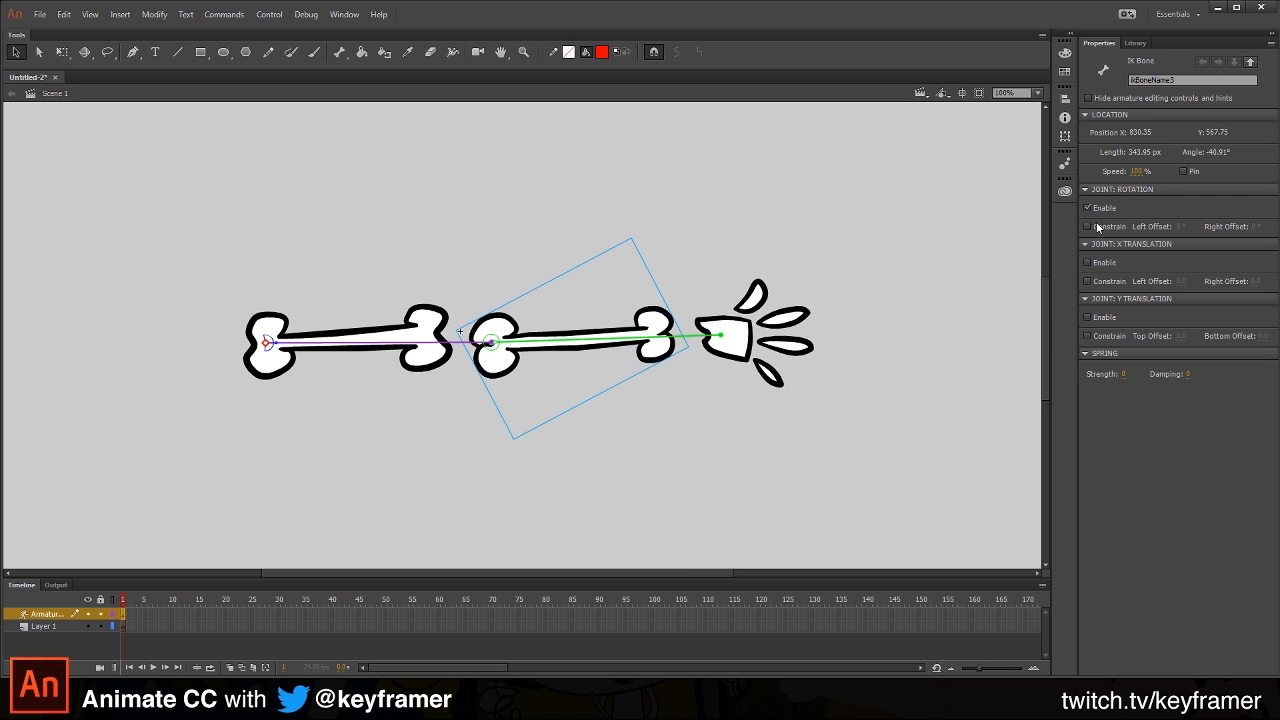
# Step: Constrain the lower-arm bone's joint rotation to a -158° left and 2° right offset, and bend the elbow to test it
pyautogui.click(1088, 227)
pyautogui.moveTo(1256, 228); pyautogui.dragTo(1204, 226)
pyautogui.moveTo(605, 342); pyautogui.dragTo(566, 364)
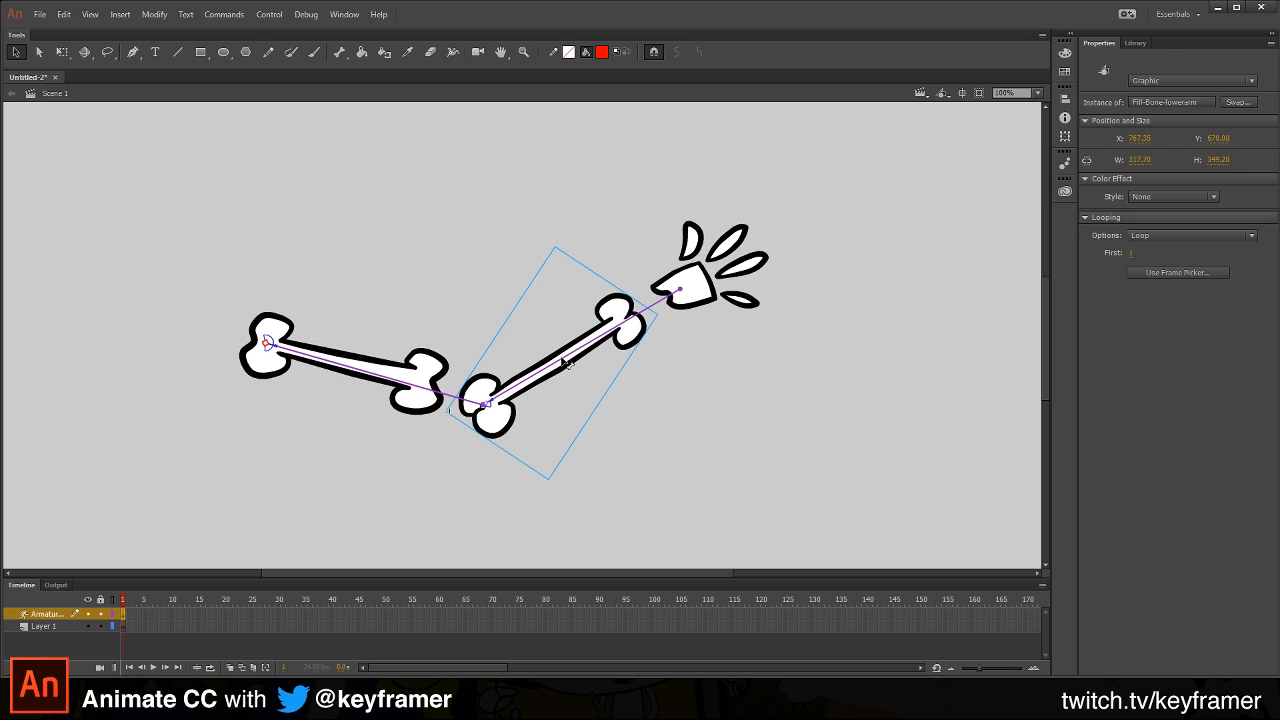
pyautogui.click(566, 364)
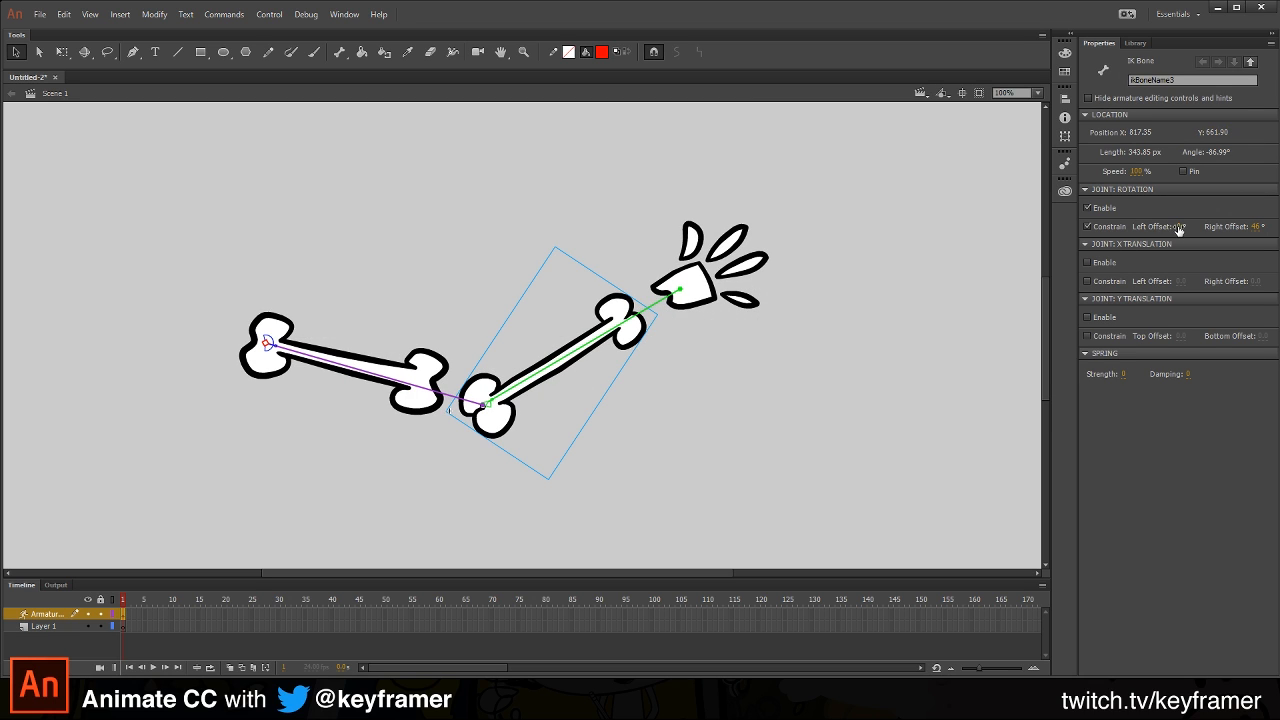
pyautogui.moveTo(1177, 227); pyautogui.dragTo(1063, 240)
pyautogui.moveTo(632, 327); pyautogui.dragTo(623, 385)
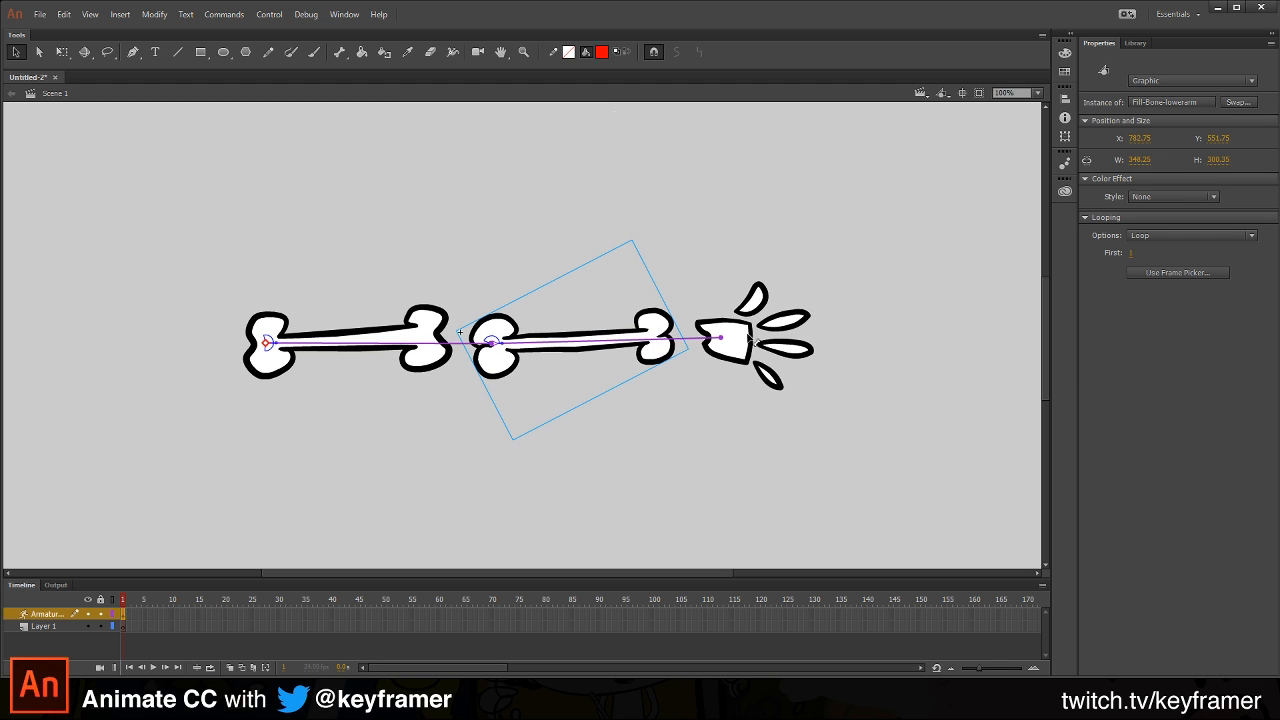
# Step: Swing the arm by the hand, tilt the hand at the wrist, and check which bone controls the hand
pyautogui.moveTo(752, 338); pyautogui.dragTo(678, 407)
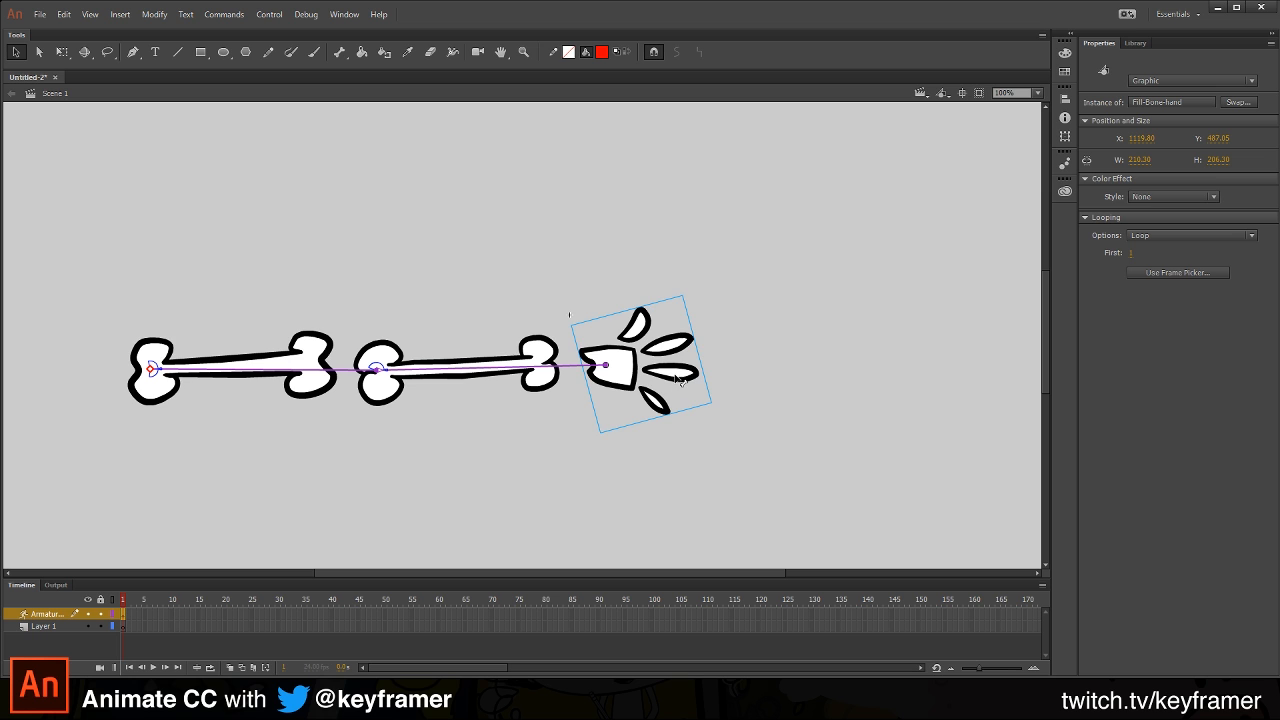
pyautogui.moveTo(678, 378); pyautogui.dragTo(749, 401)
pyautogui.click(732, 462)
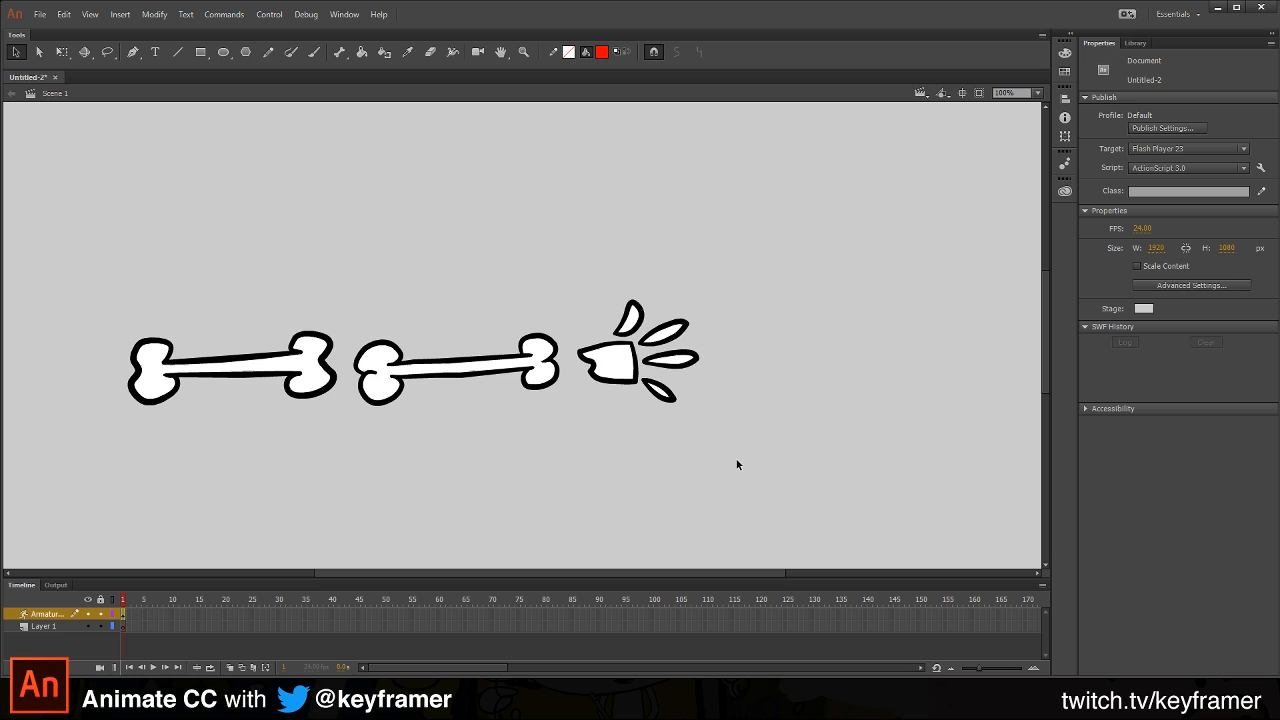
pyautogui.click(484, 374)
pyautogui.click(588, 369)
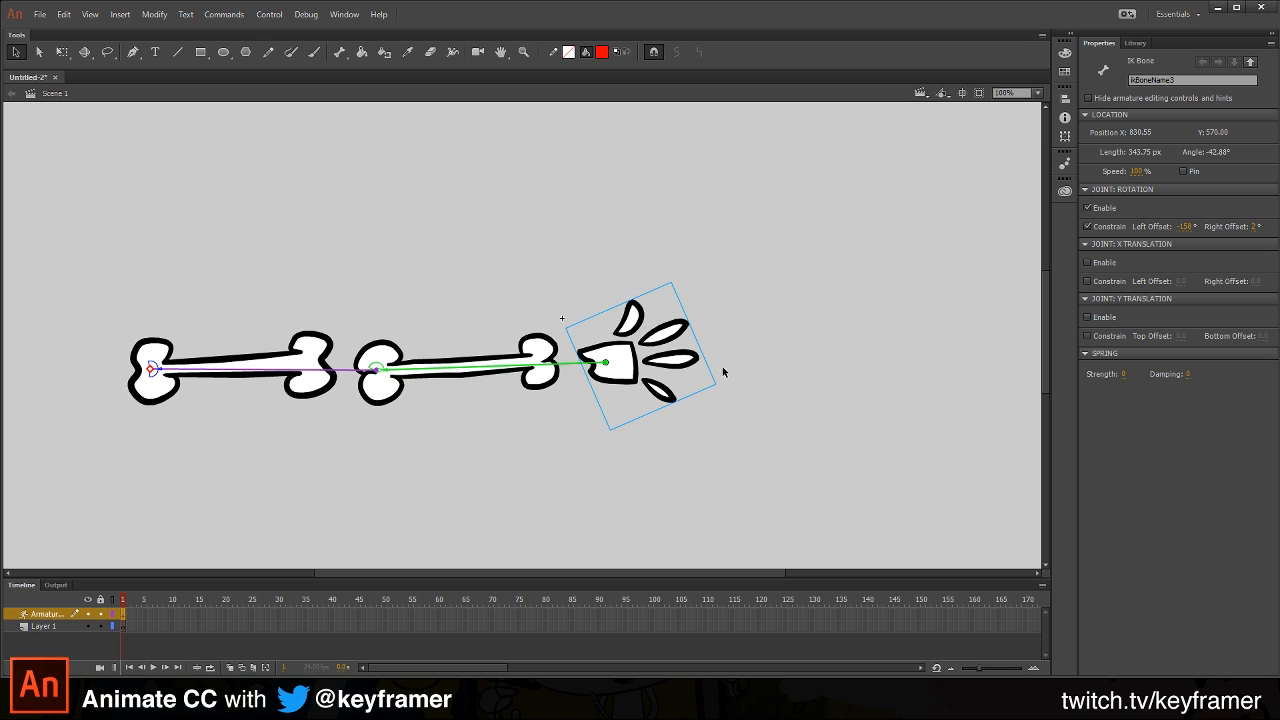
pyautogui.click(785, 350)
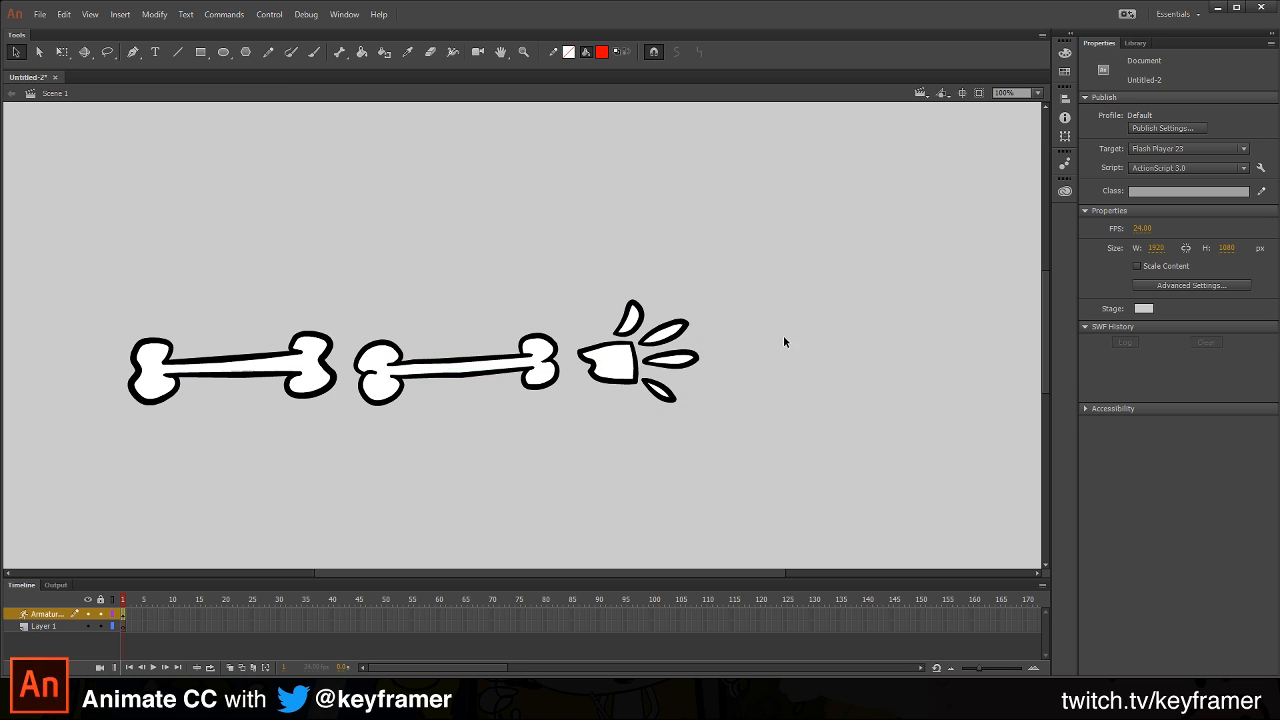
# Step: Draw a red, strokeless circle about 52.5 px wide on Layer 1, beyond the fingers
pyautogui.click(65, 627)
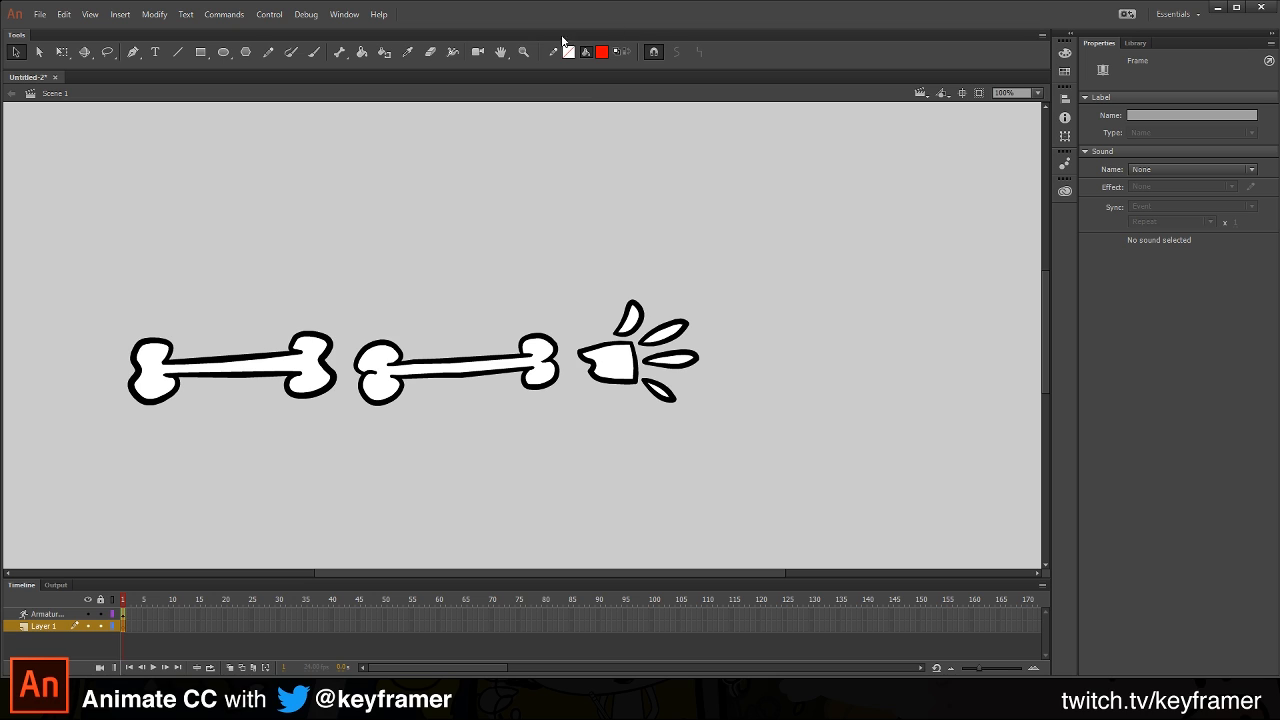
pyautogui.click(224, 53)
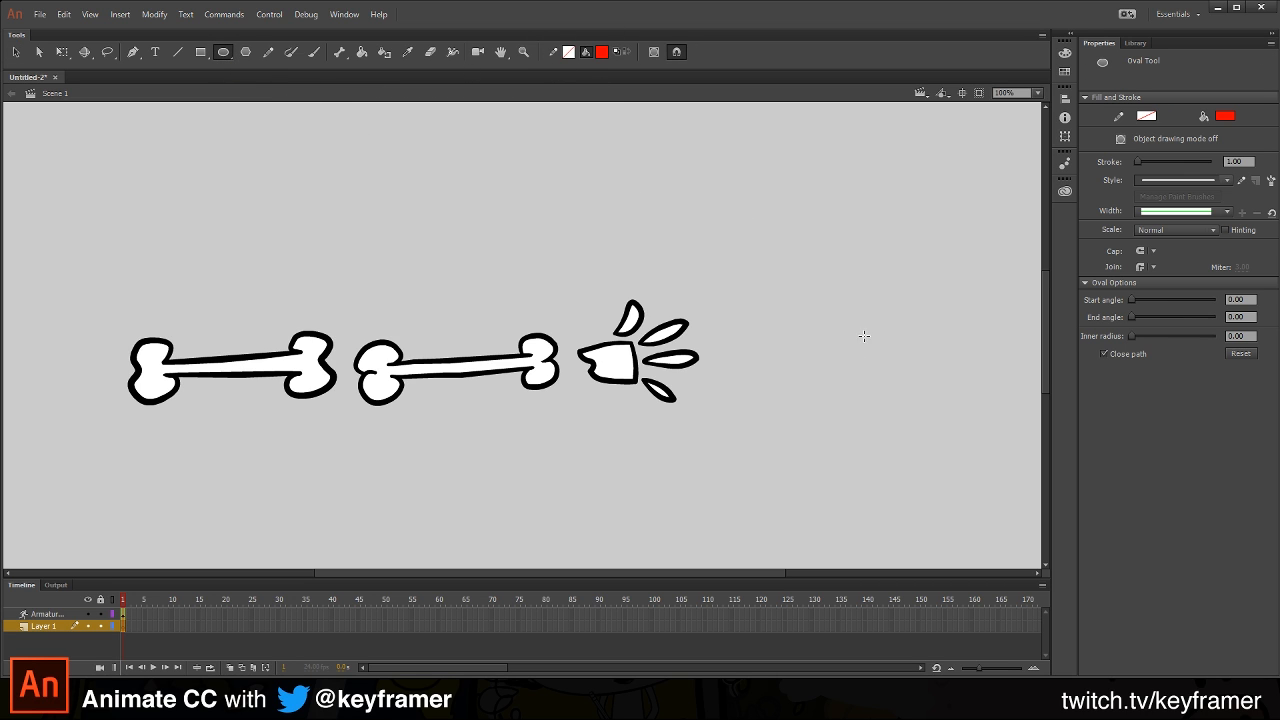
pyautogui.moveTo(832, 340); pyautogui.dragTo(867, 375)
pyautogui.press('v')
# Step: Convert the red circle to a graphic symbol named Node
pyautogui.click(856, 376)
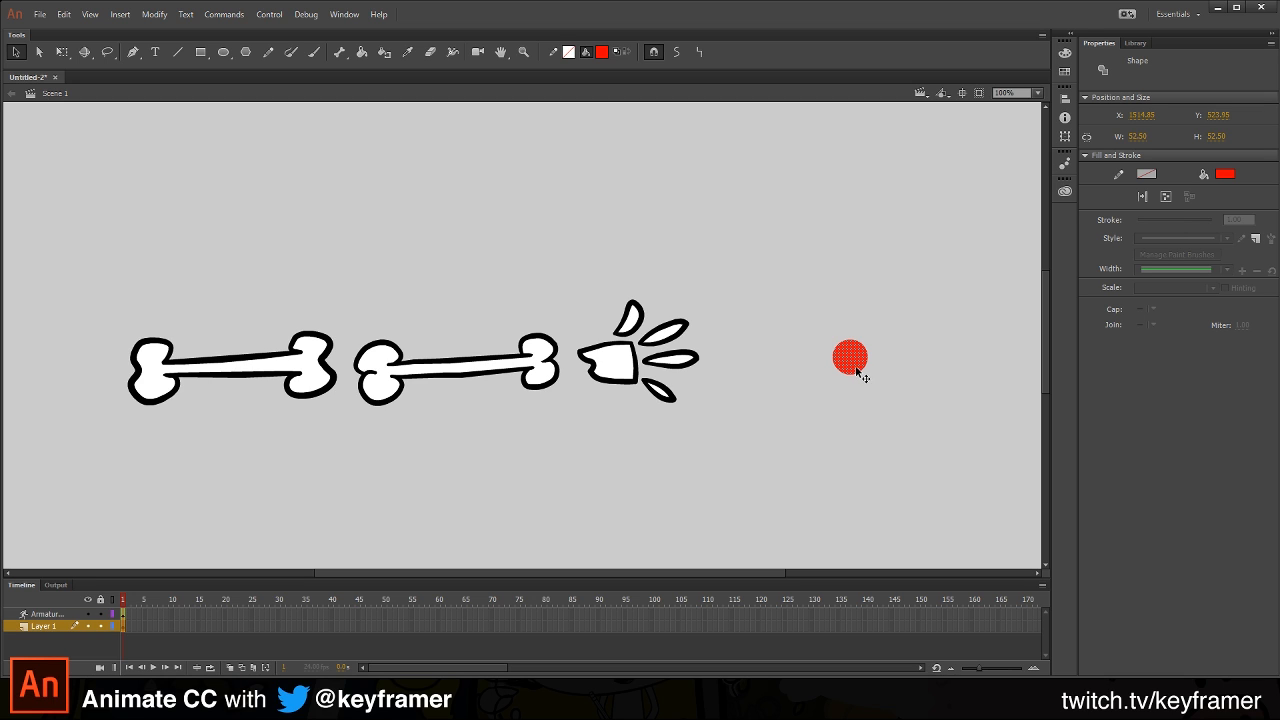
pyautogui.press('F8')
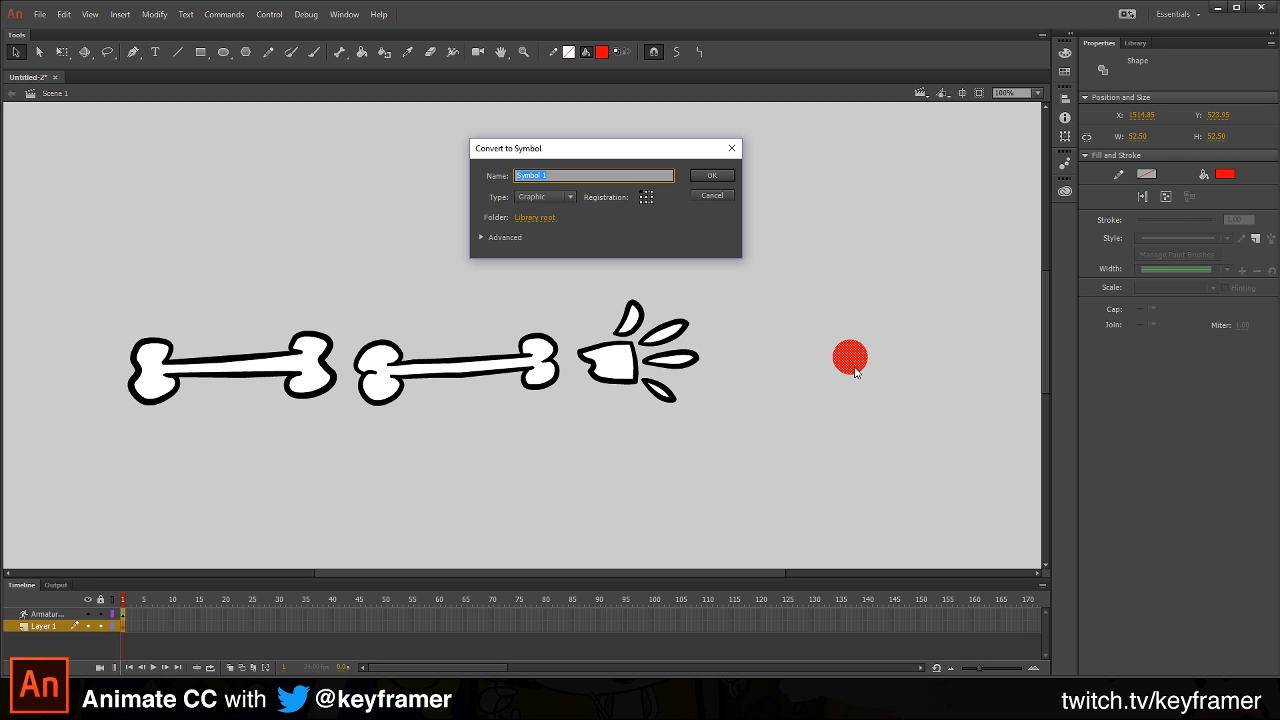
pyautogui.write('Node')
pyautogui.click(730, 172)
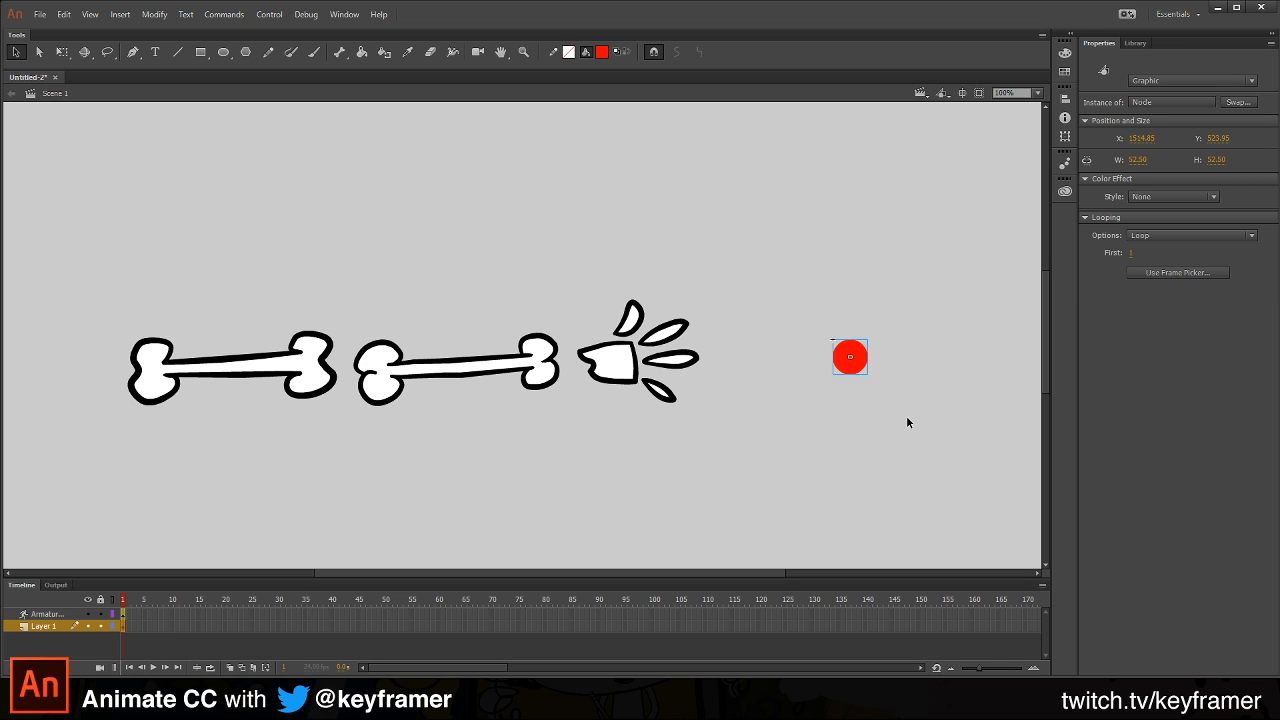
# Step: Extend the armature with a bone from the hand's wrist joint to the centre of the red Node circle
pyautogui.click(339, 52)
pyautogui.moveTo(607, 364); pyautogui.dragTo(850, 357)
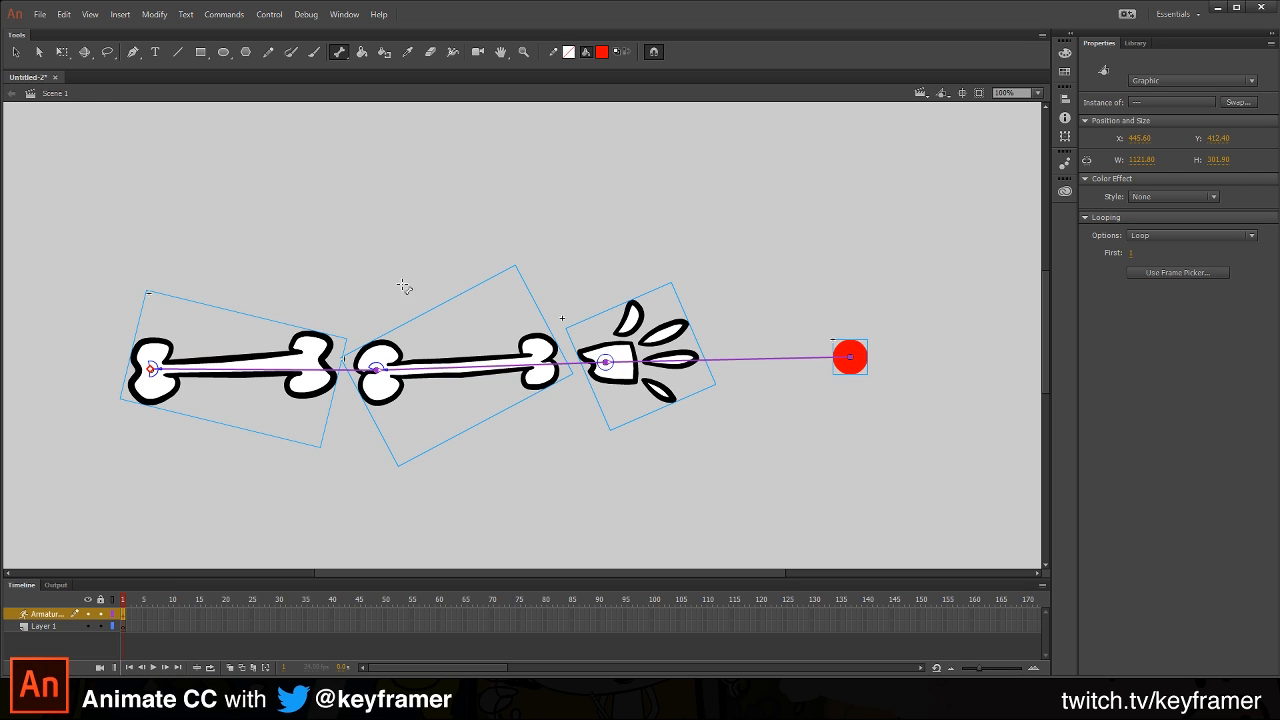
# Step: Constrain the rotation of the bone from the hand to Node with a left offset of -60° and a right offset of 126°, and test it
pyautogui.click(15, 52)
pyautogui.moveTo(836, 361); pyautogui.dragTo(978, 432)
pyautogui.click(1087, 226)
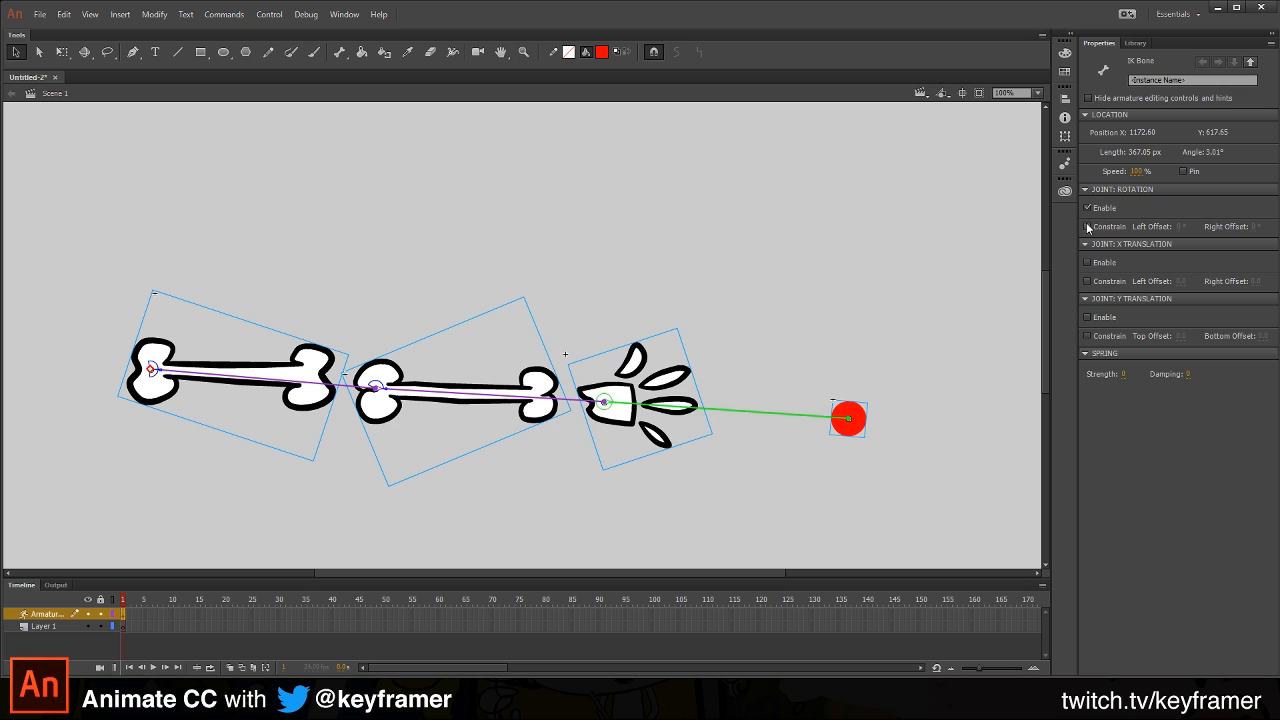
pyautogui.moveTo(1181, 230); pyautogui.dragTo(1150, 231)
pyautogui.moveTo(1263, 227); pyautogui.dragTo(1276, 231)
pyautogui.moveTo(789, 416); pyautogui.dragTo(845, 290)
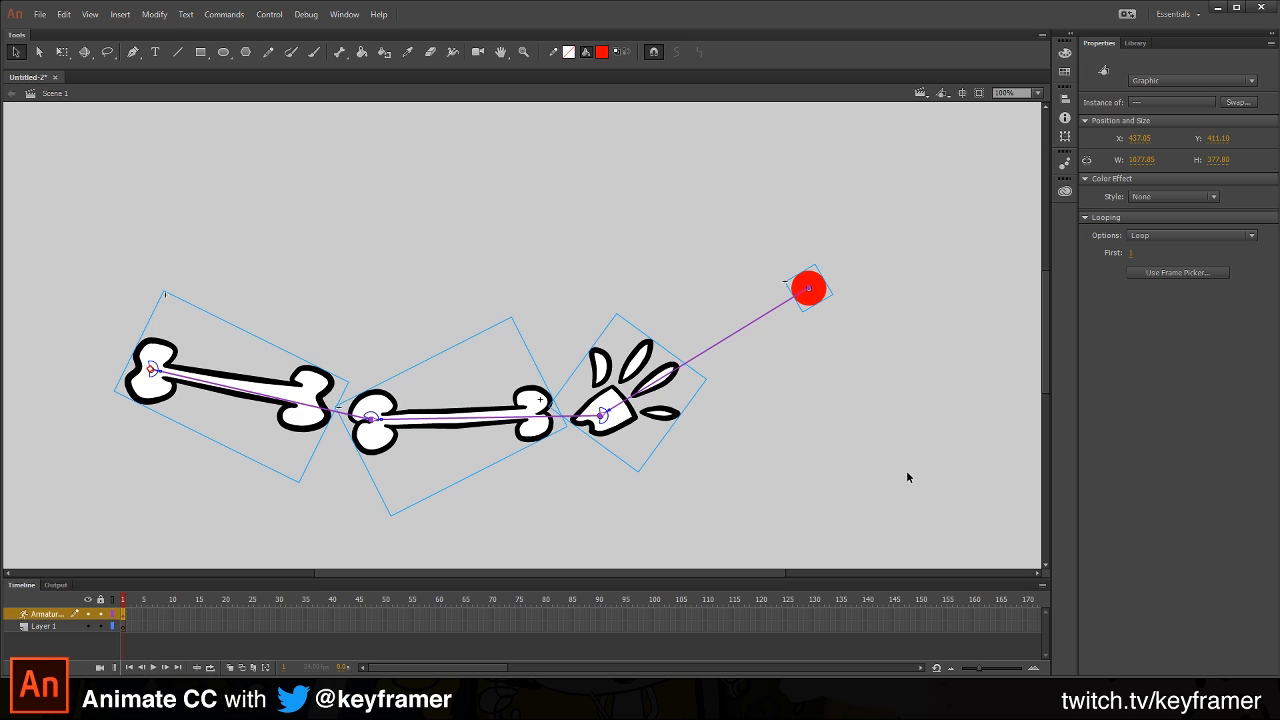
# Step: Make Layer 1 inside the Node symbol a guide layer and return to Scene 1
pyautogui.doubleClick(820, 296)
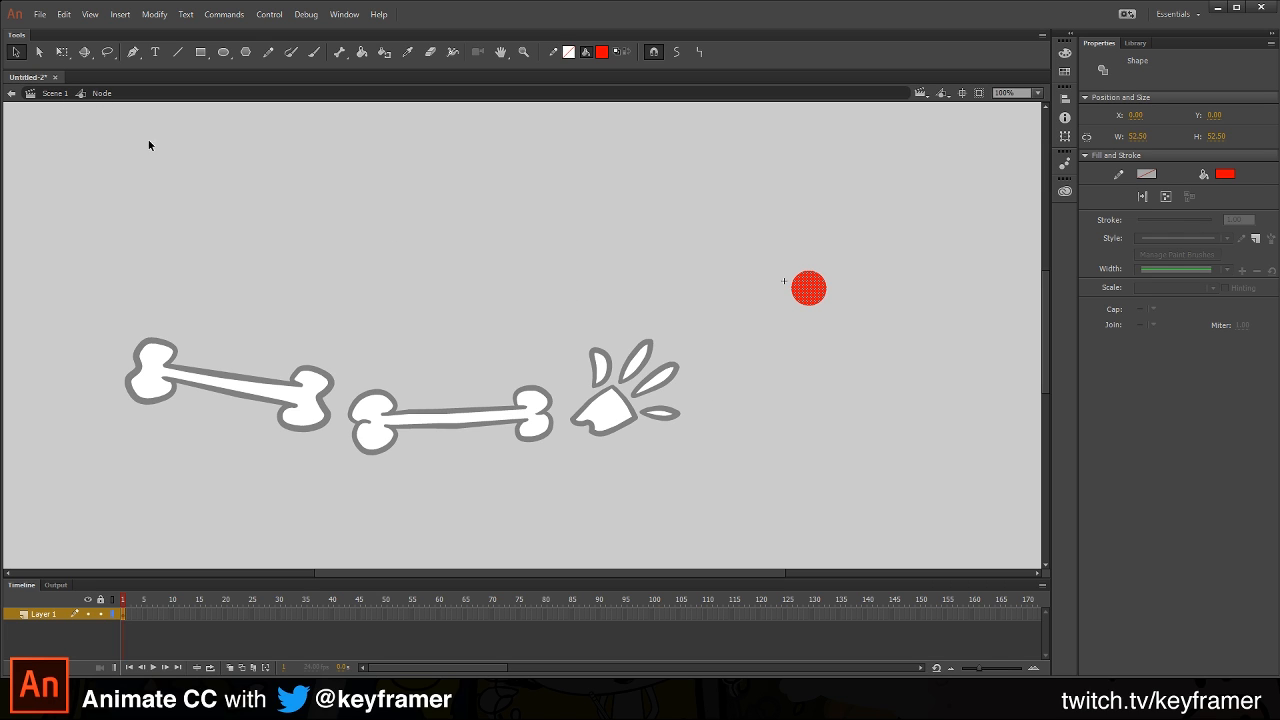
pyautogui.rightClick(63, 614)
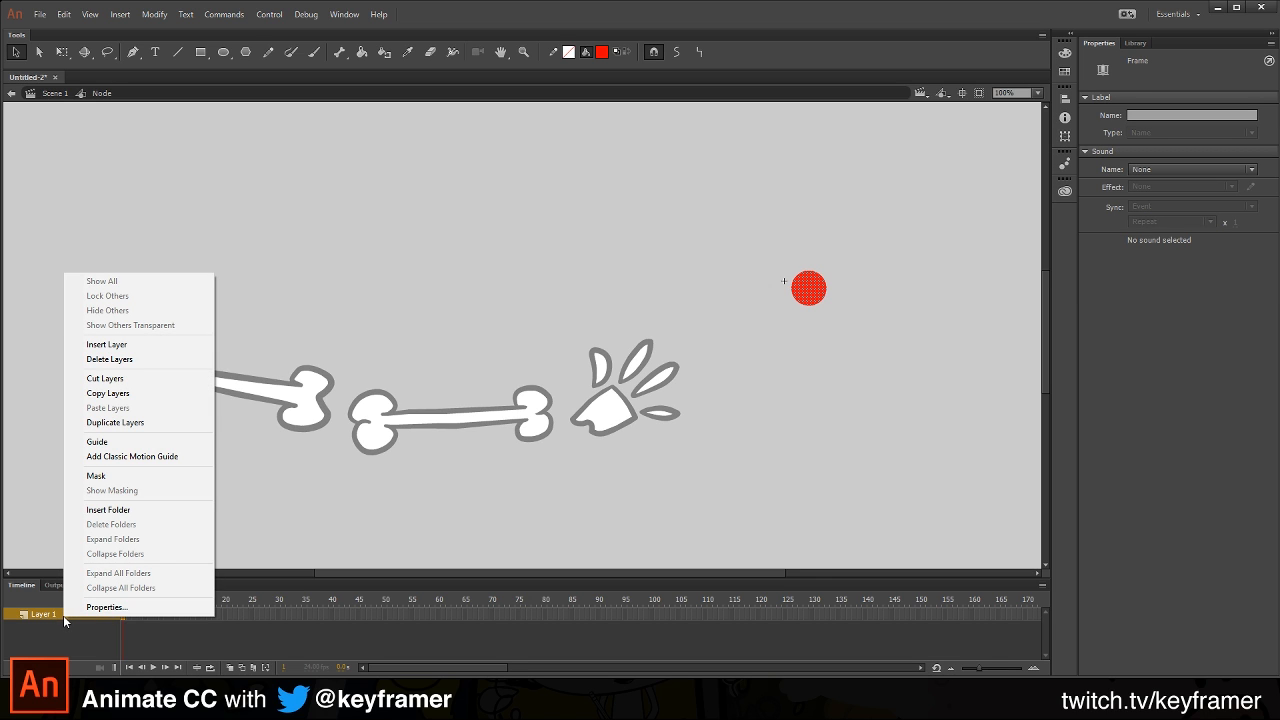
pyautogui.click(139, 442)
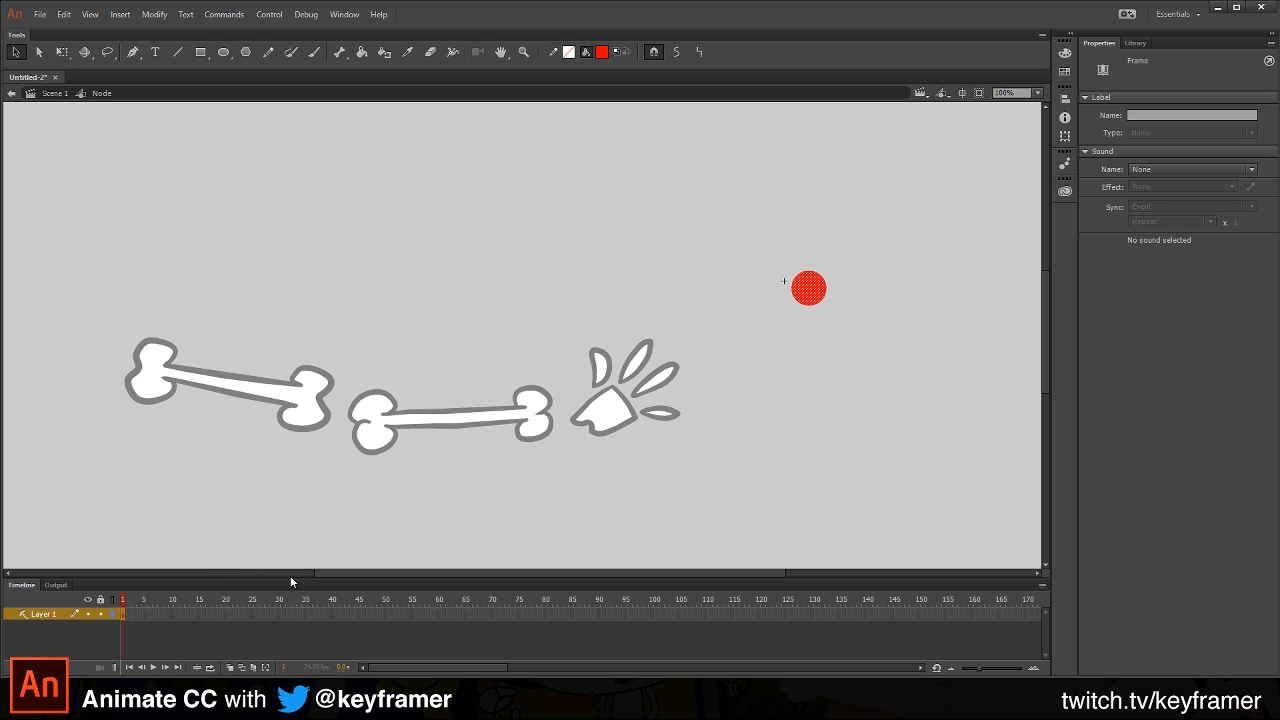
pyautogui.click(54, 93)
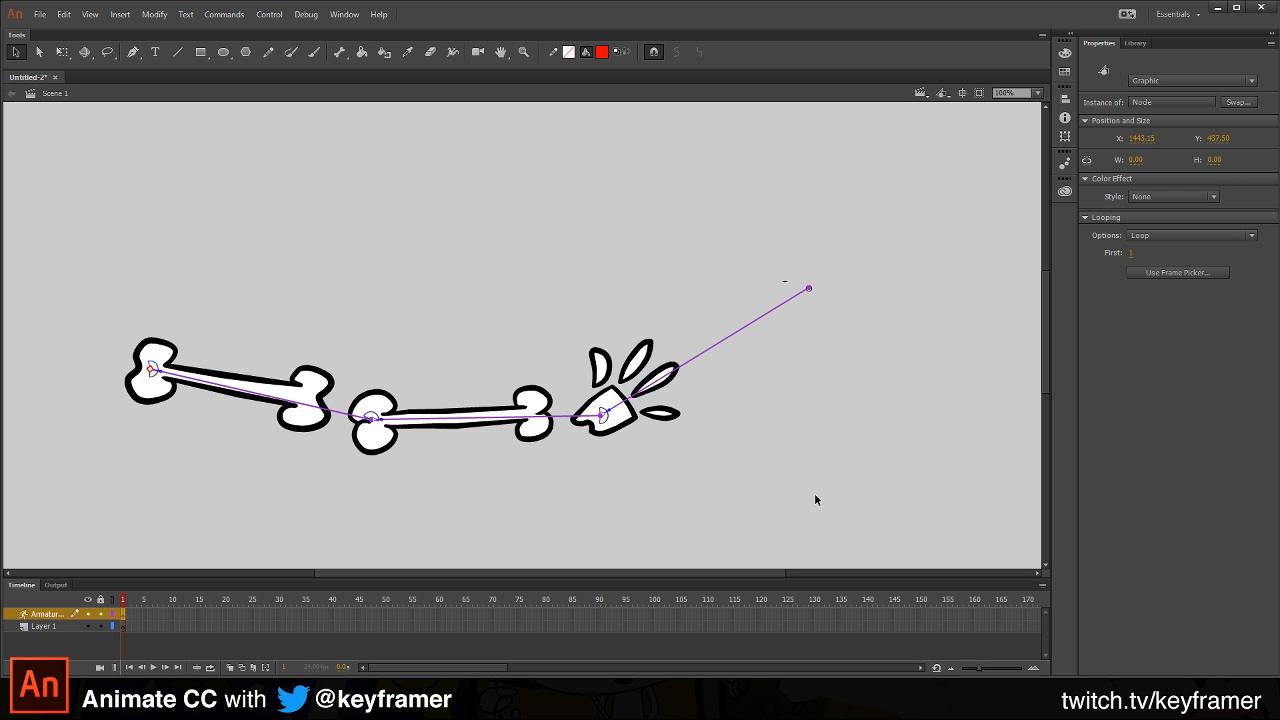
# Step: Swing the arm by the end of the Node bone and clear the selection to check how the guided Node looks
pyautogui.moveTo(809, 288); pyautogui.dragTo(849, 294)
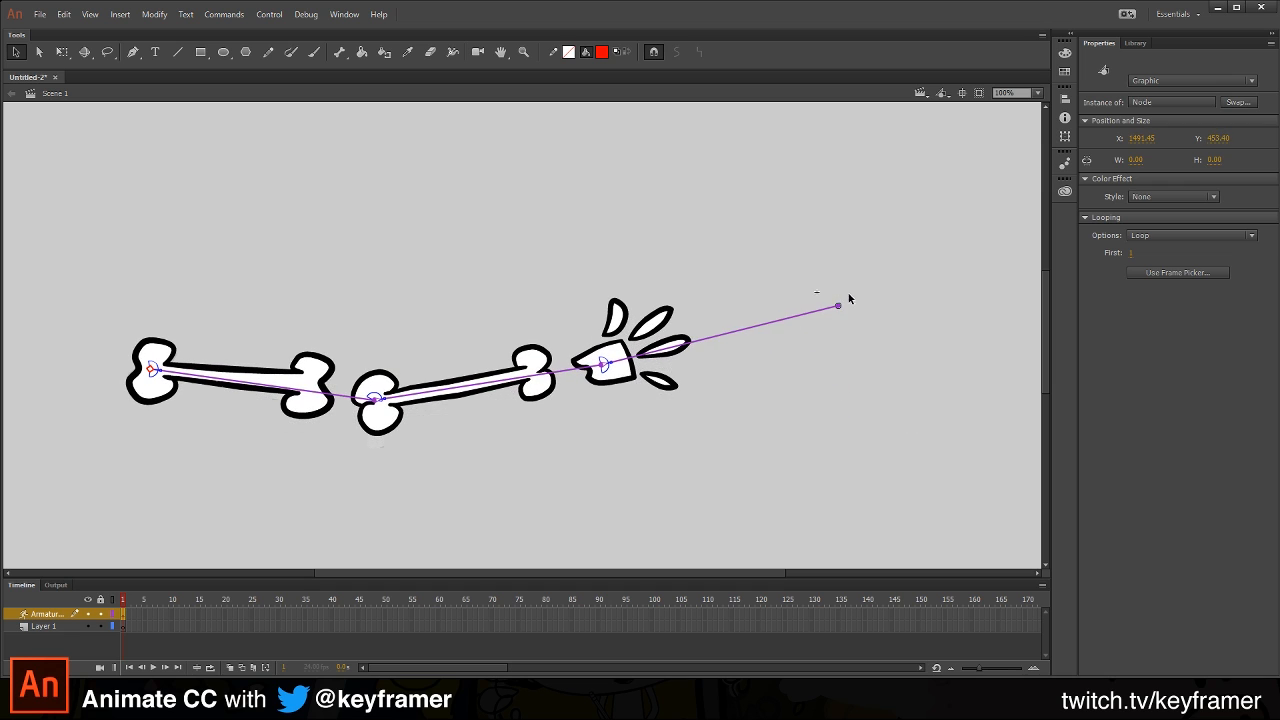
pyautogui.click(884, 341)
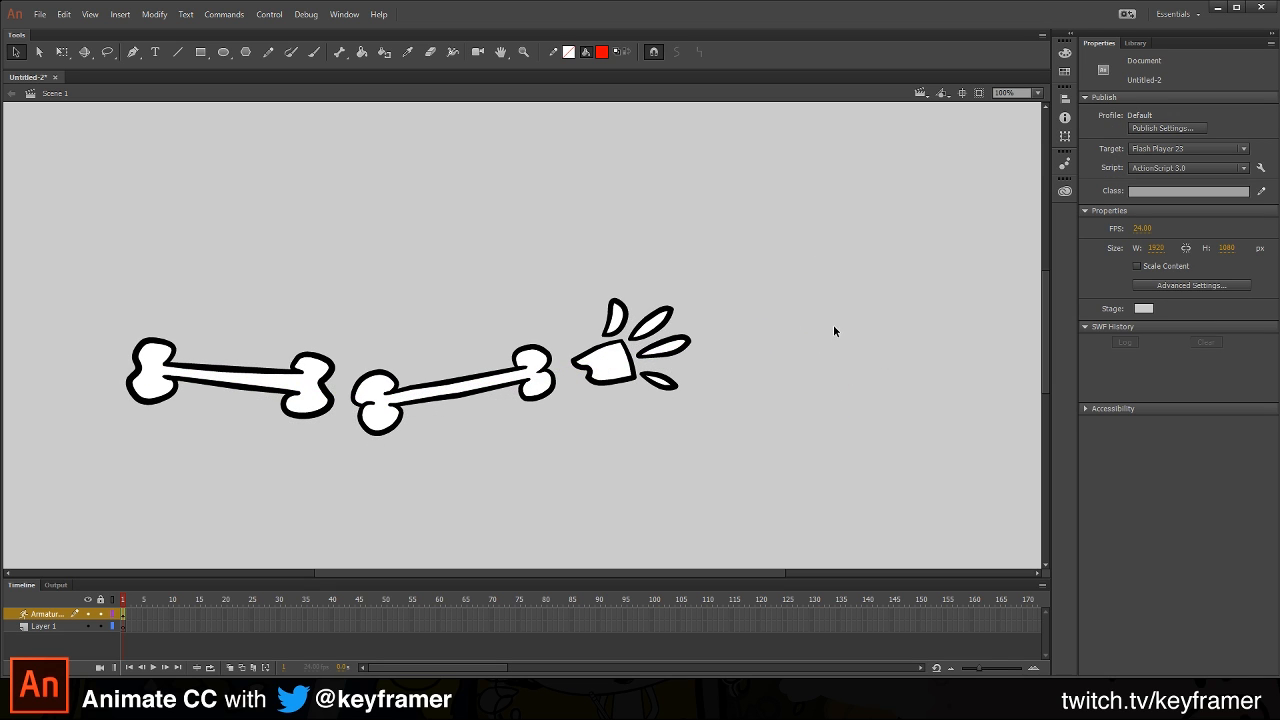
pyautogui.click(630, 375)
pyautogui.click(715, 523)
# Step: Reopen the Node symbol from the library, turn off the guide setting on its layer, and return to Scene 1
pyautogui.click(1135, 43)
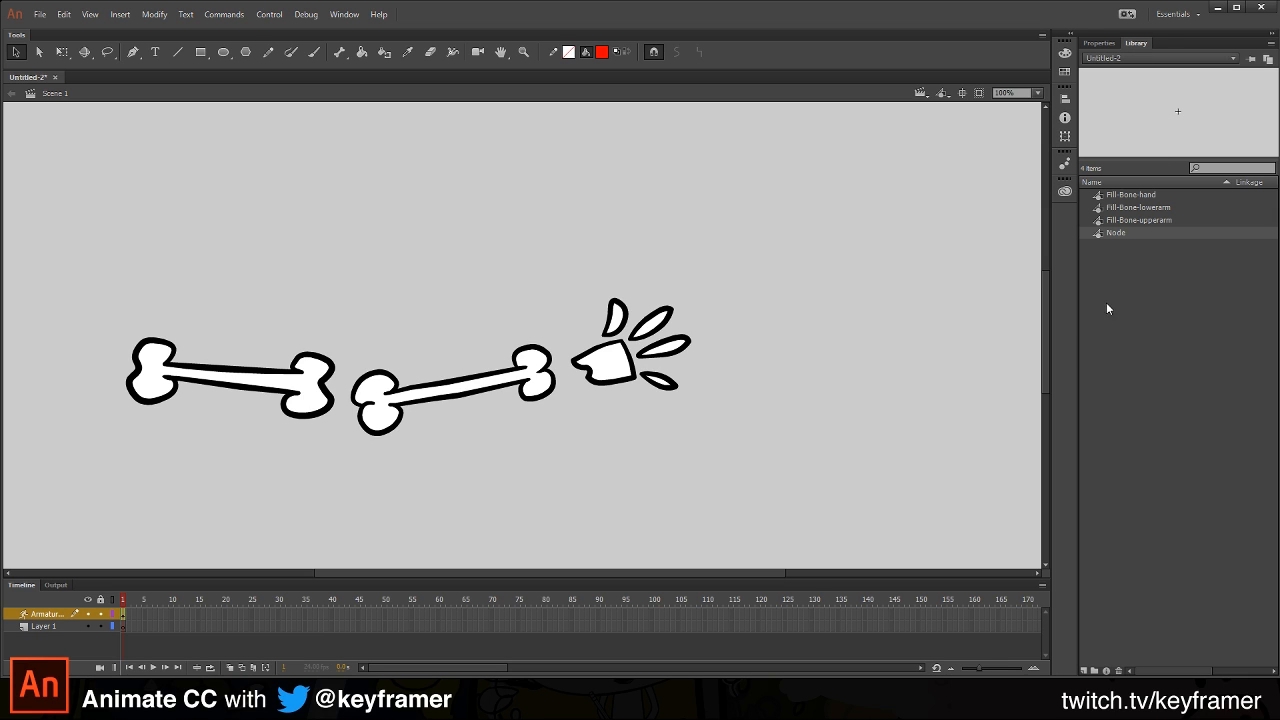
pyautogui.doubleClick(1098, 232)
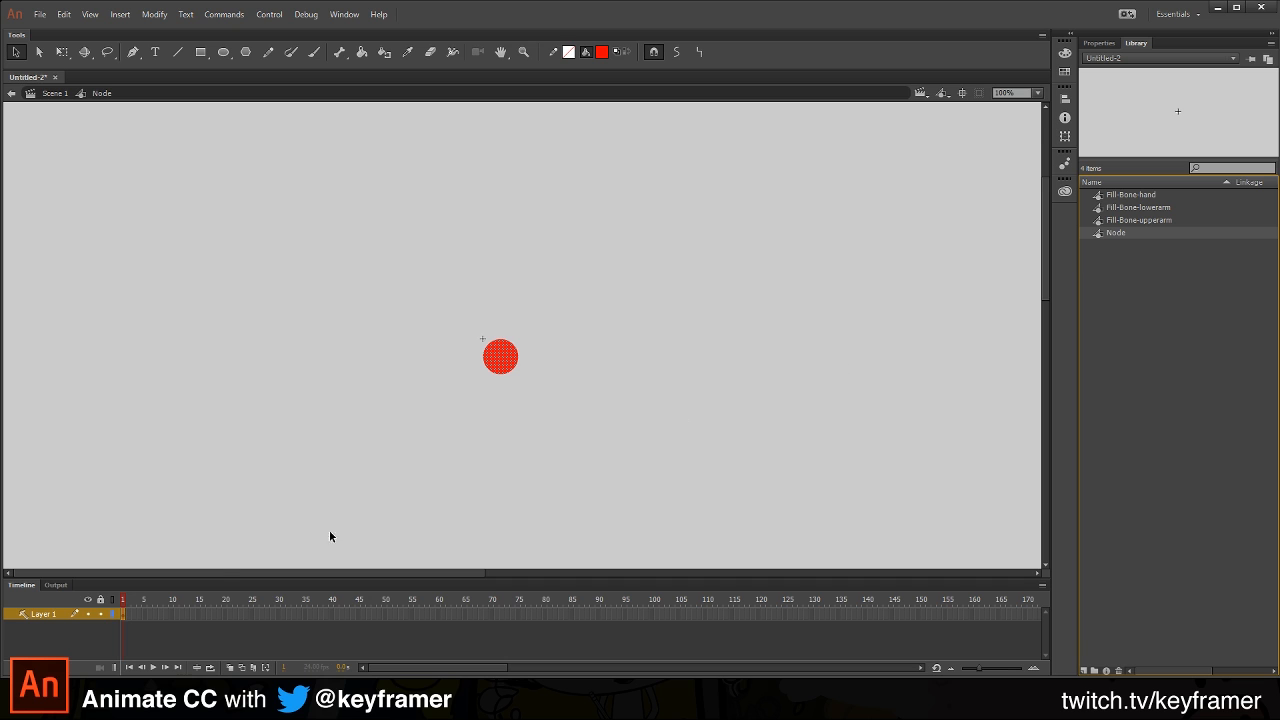
pyautogui.rightClick(67, 621)
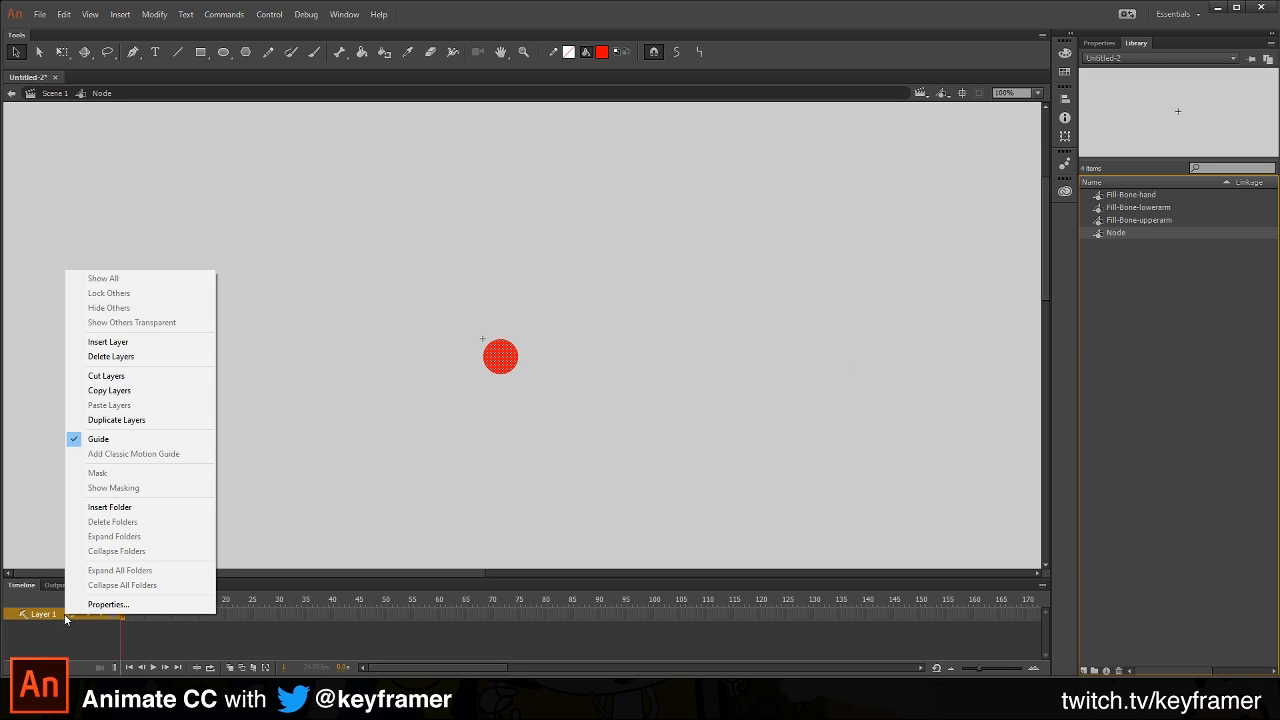
pyautogui.click(120, 439)
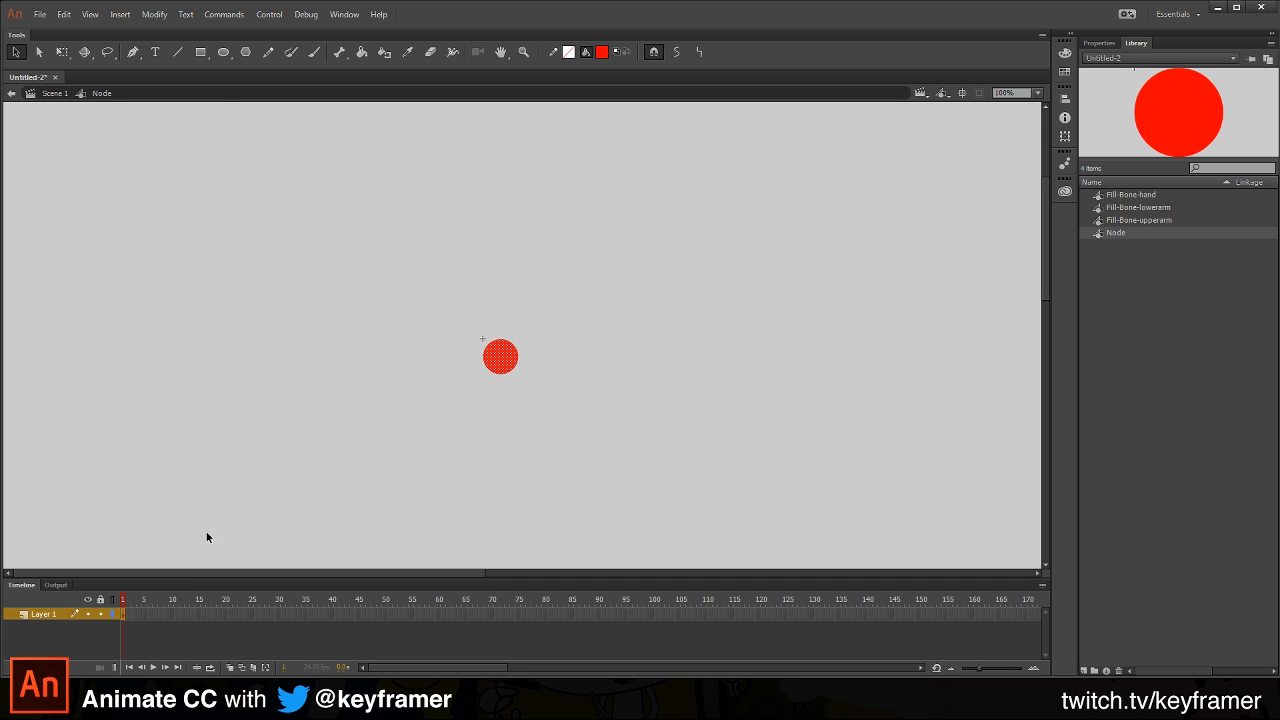
pyautogui.click(44, 92)
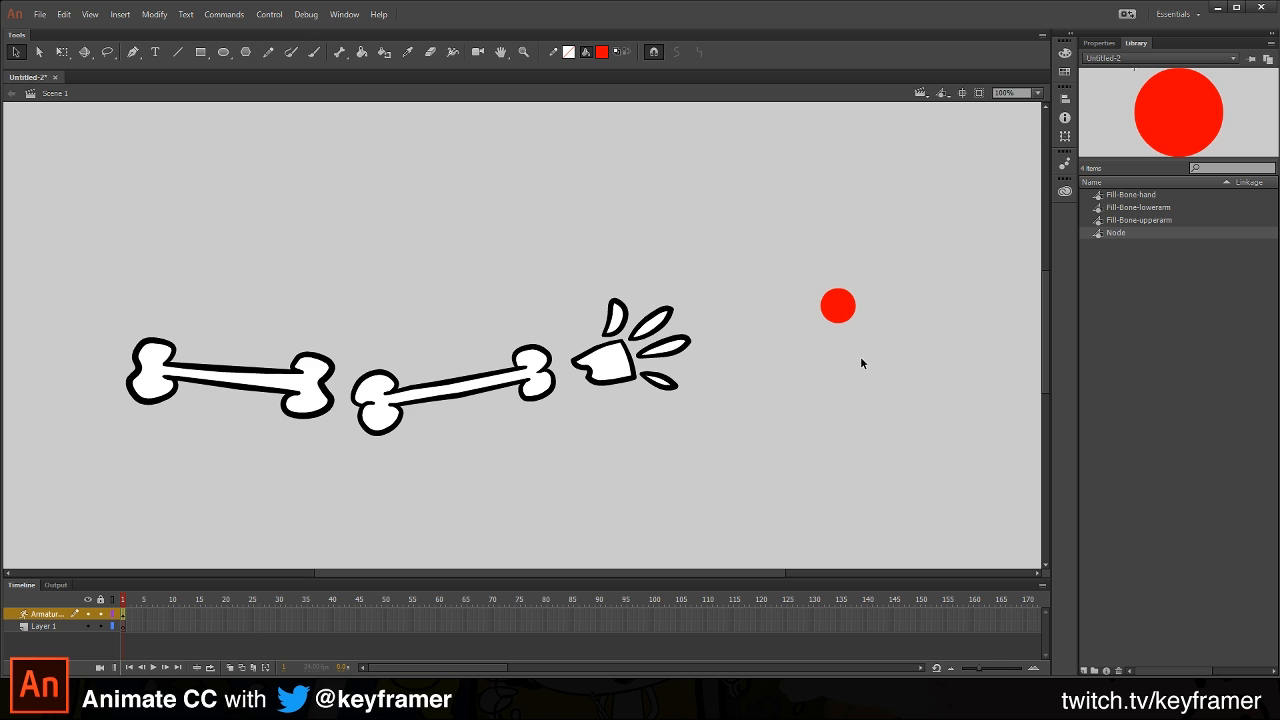
# Step: Bend the arm by moving the Node circle, and compare the speed settings of the upper arm, lower arm and hand bones
pyautogui.moveTo(838, 308); pyautogui.dragTo(780, 290)
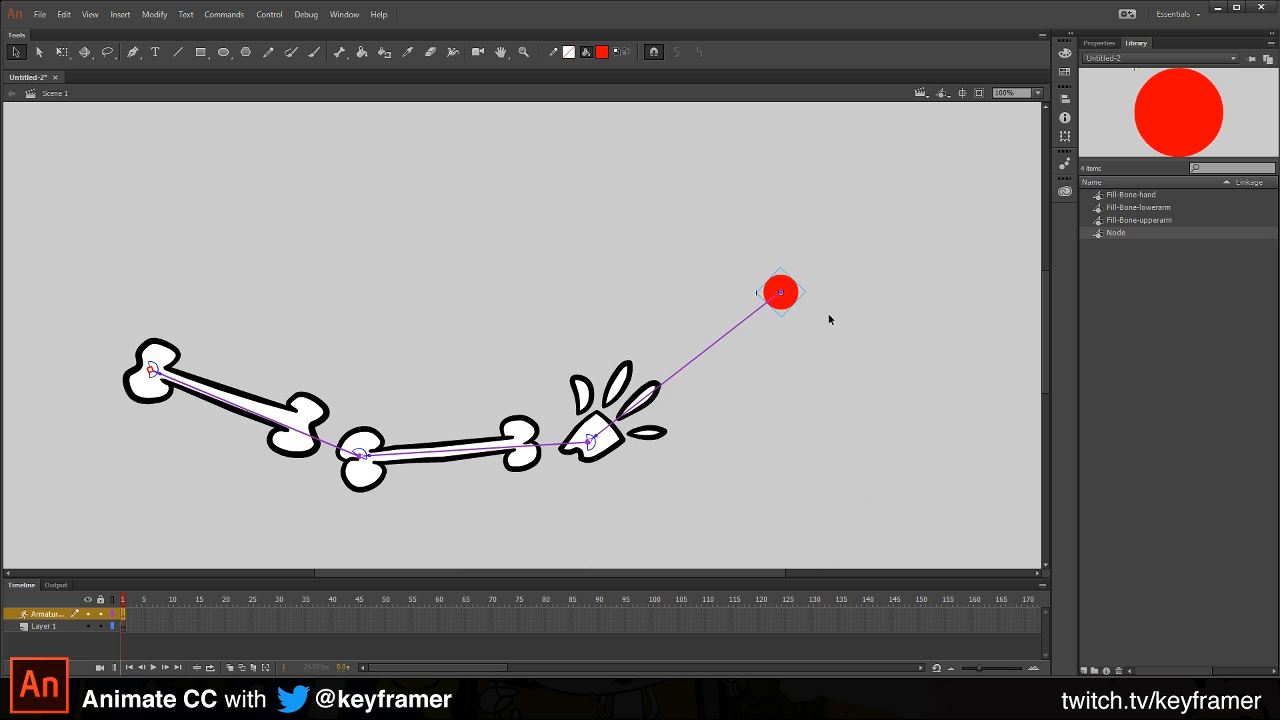
pyautogui.click(262, 421)
pyautogui.click(1099, 43)
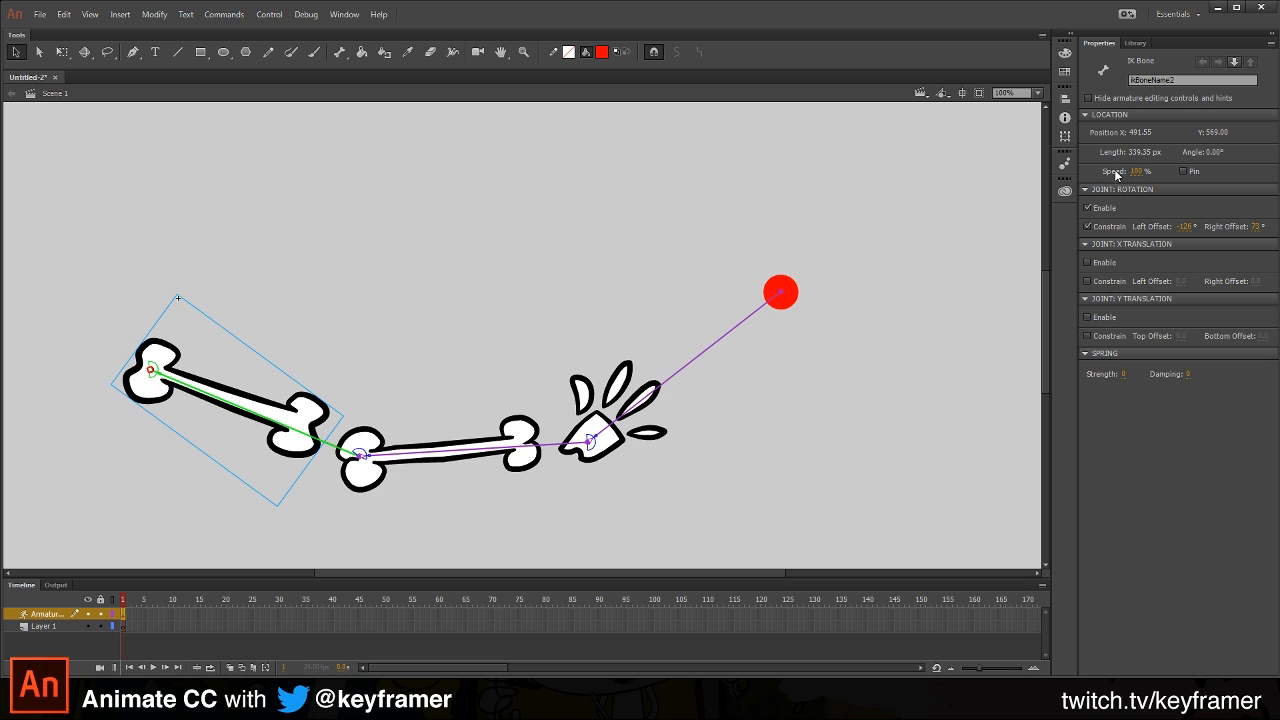
pyautogui.click(516, 450)
pyautogui.click(687, 366)
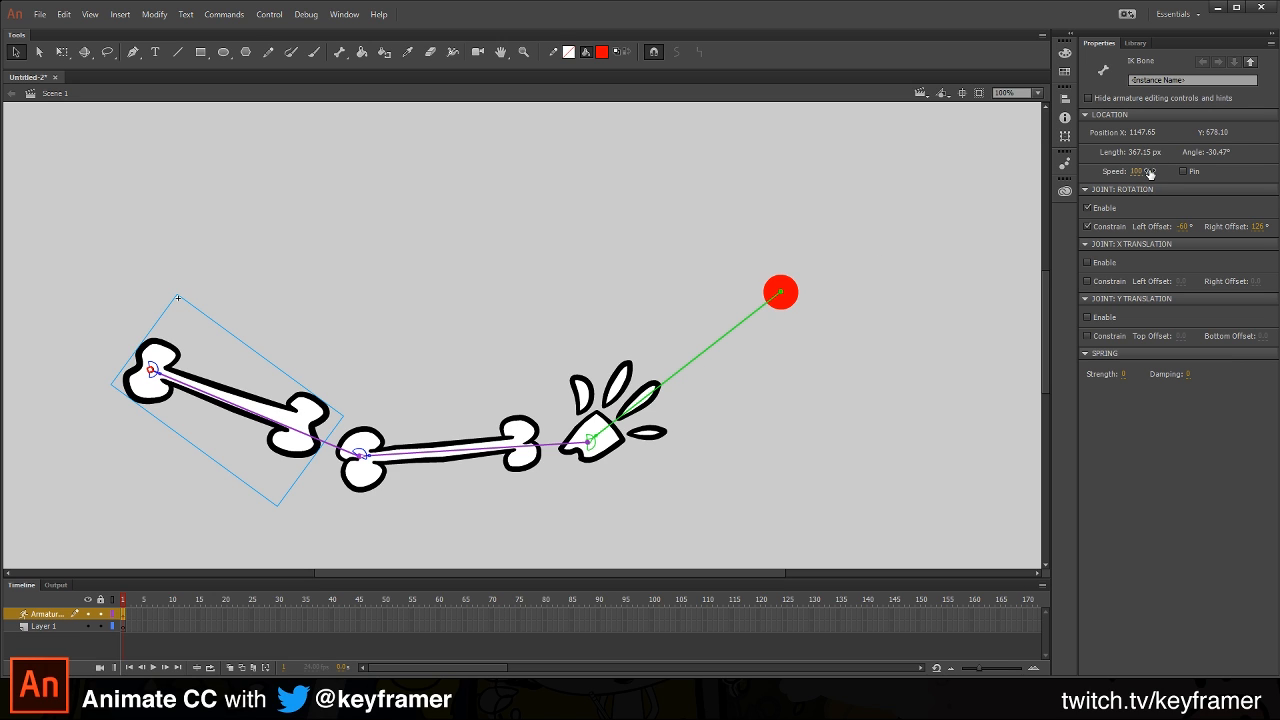
pyautogui.click(521, 453)
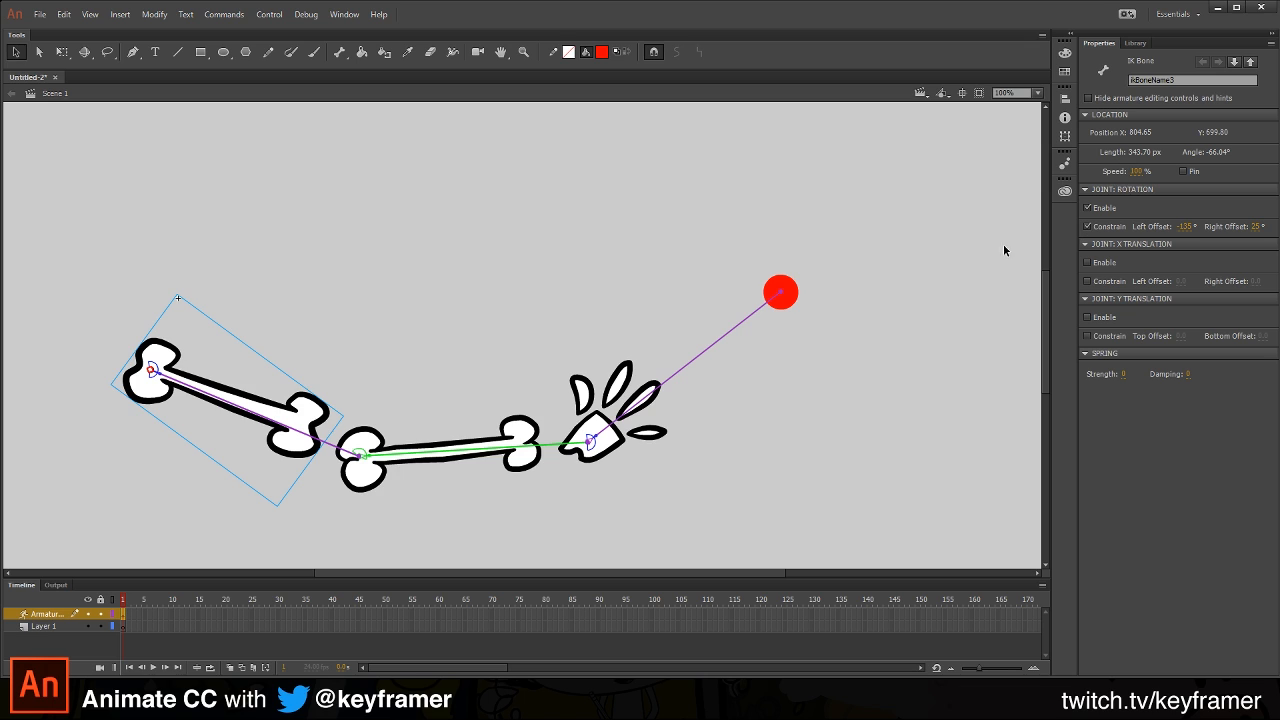
# Step: Lower the upper arm bone's speed slightly, open the lower arm bone's speed for editing, and clear the selection
pyautogui.click(310, 440)
pyautogui.moveTo(1136, 174); pyautogui.dragTo(1133, 175)
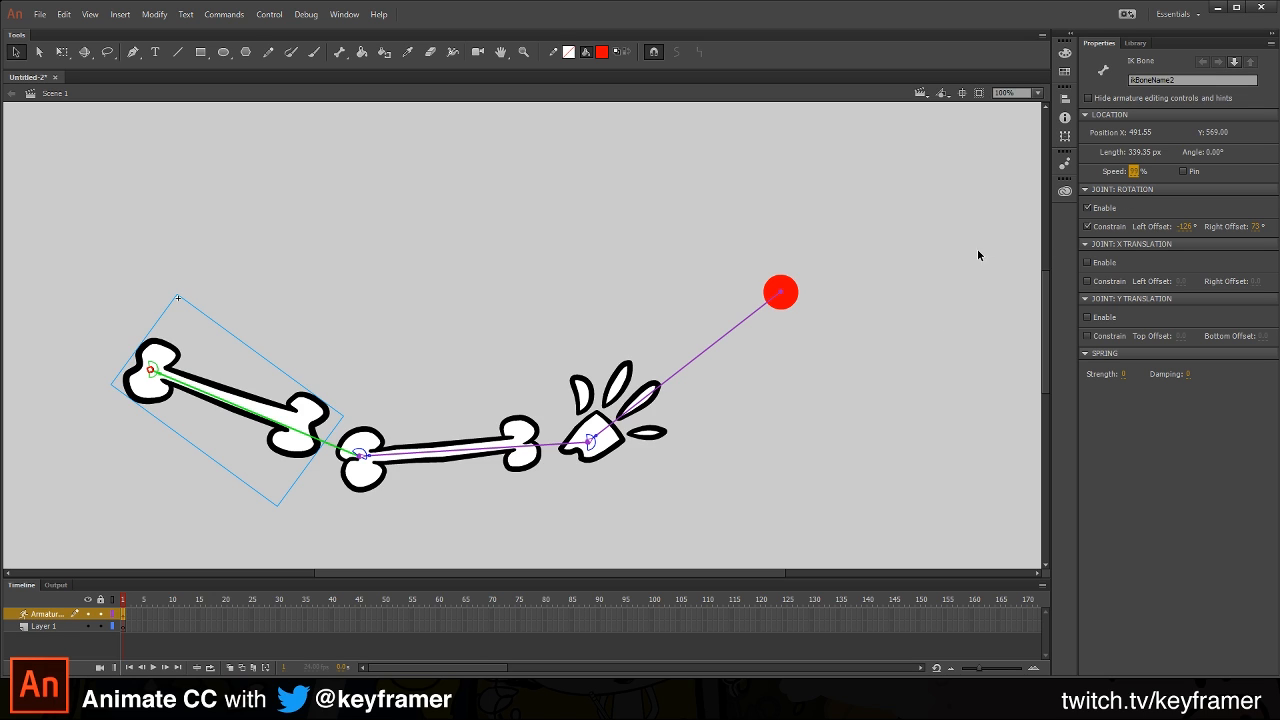
pyautogui.click(1136, 172)
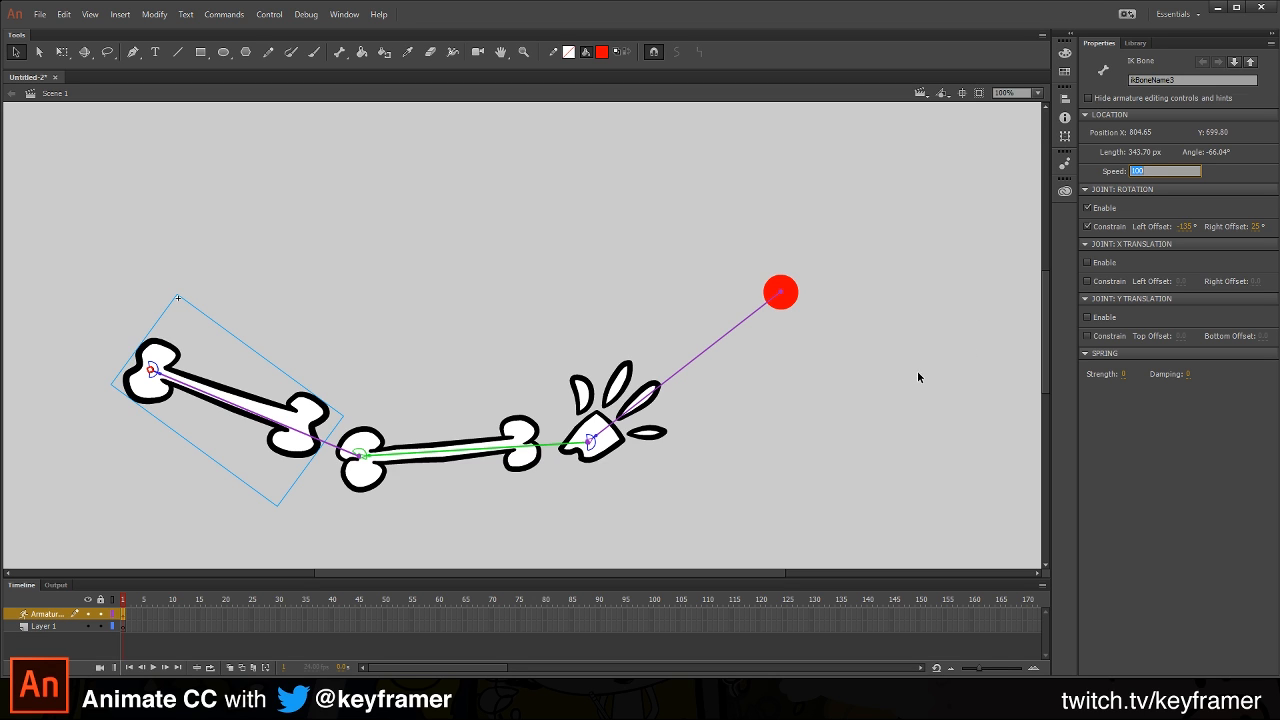
pyautogui.click(825, 394)
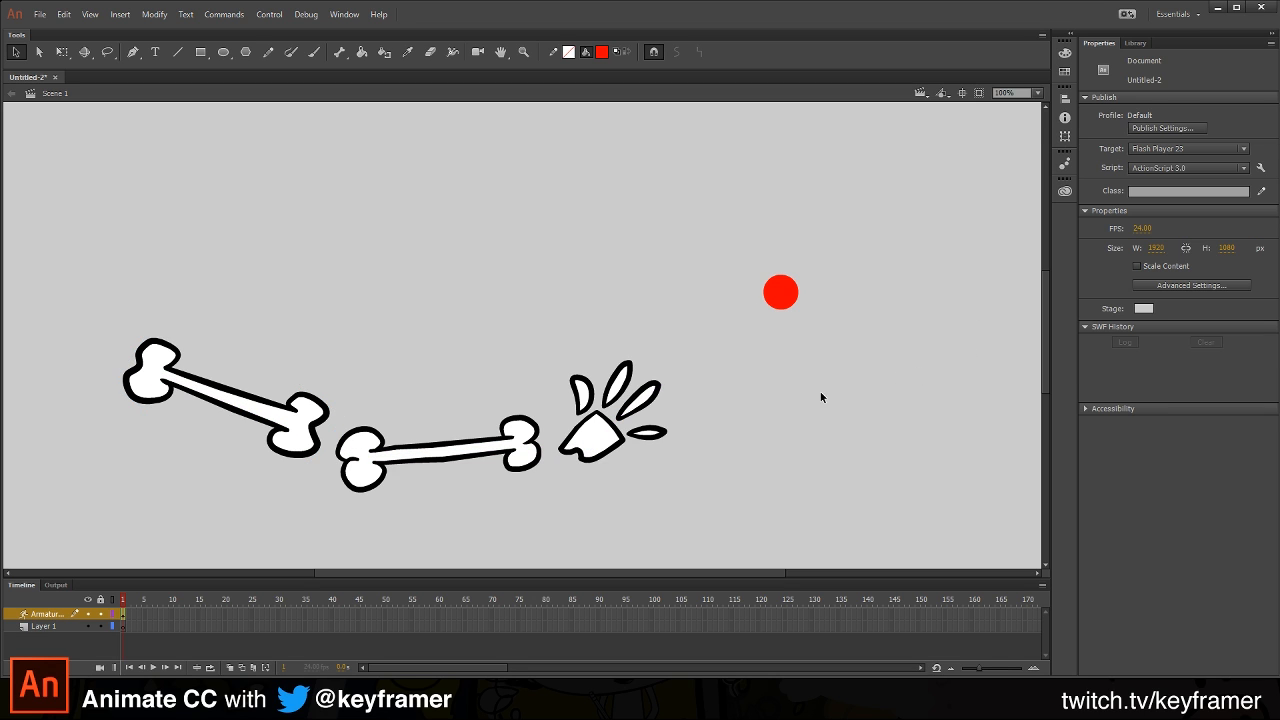
# Step: Select the hand, swing the Node circle below and above the arm to test the wrist, and check the lower and upper arm bones
pyautogui.click(637, 404)
pyautogui.click(612, 428)
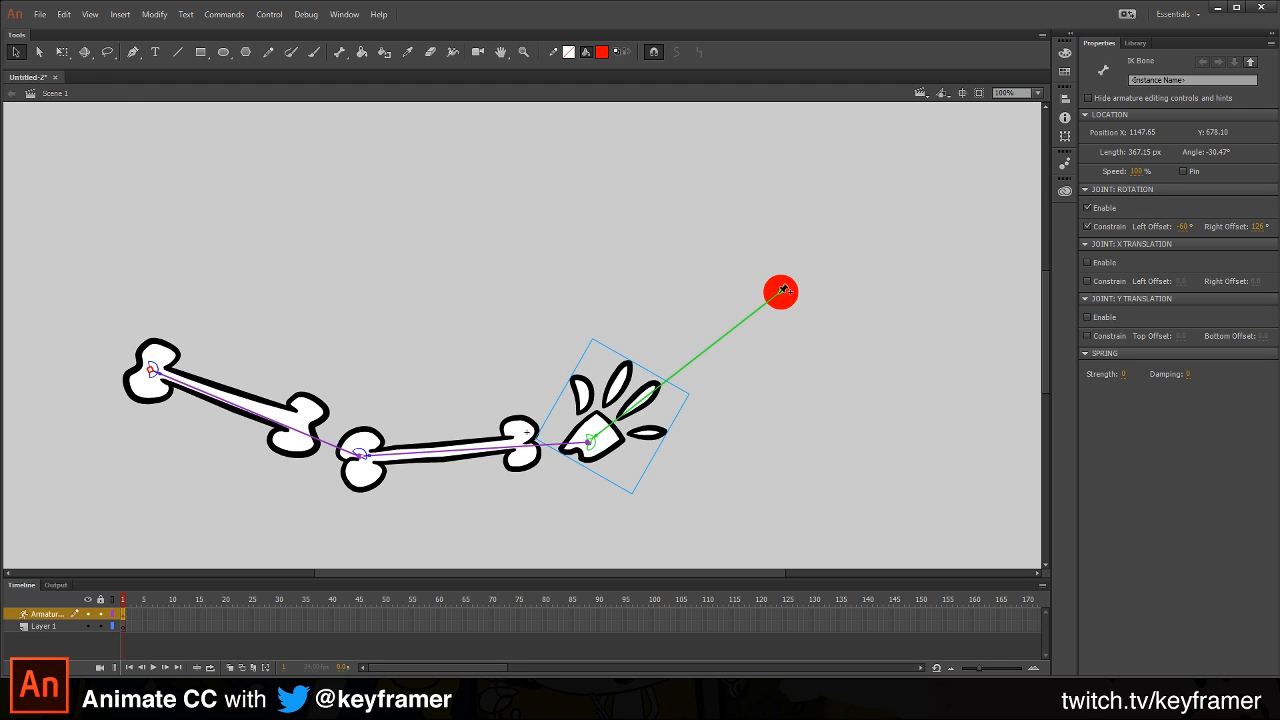
pyautogui.moveTo(770, 303); pyautogui.dragTo(734, 434)
pyautogui.hotkey('ctrl', '-')
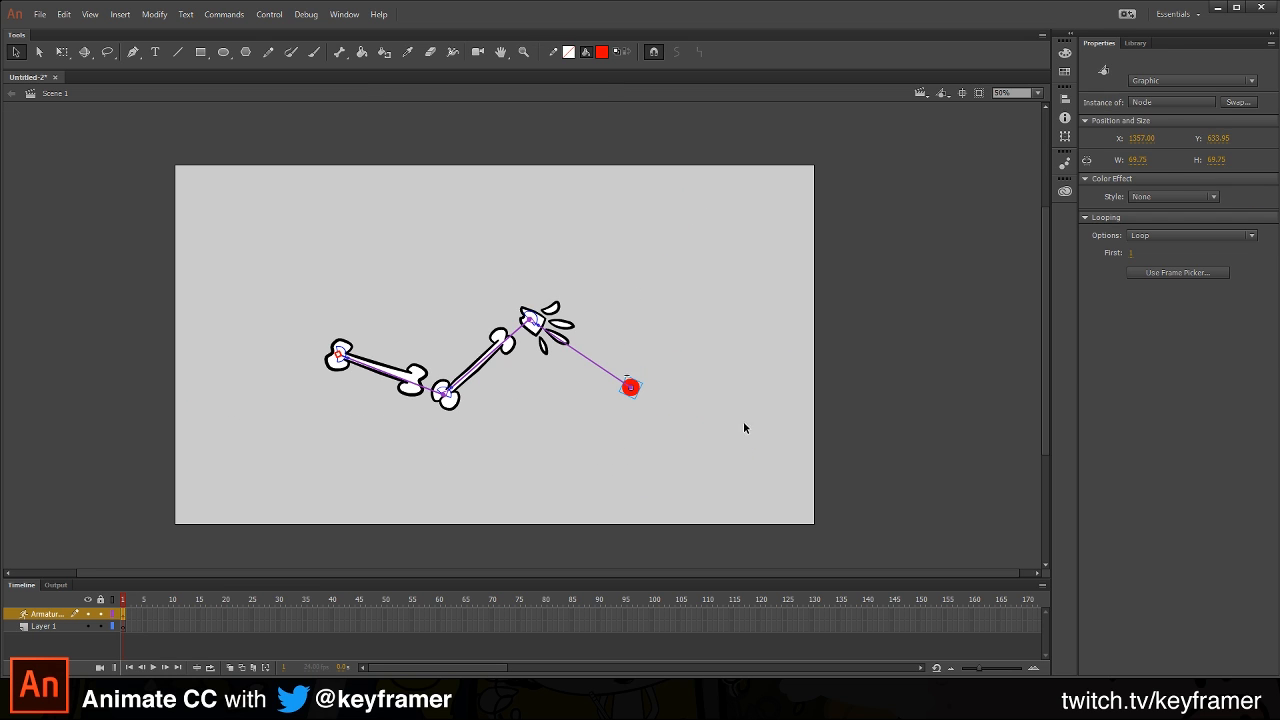
pyautogui.moveTo(625, 383); pyautogui.dragTo(577, 231)
pyautogui.click(508, 362)
pyautogui.click(524, 373)
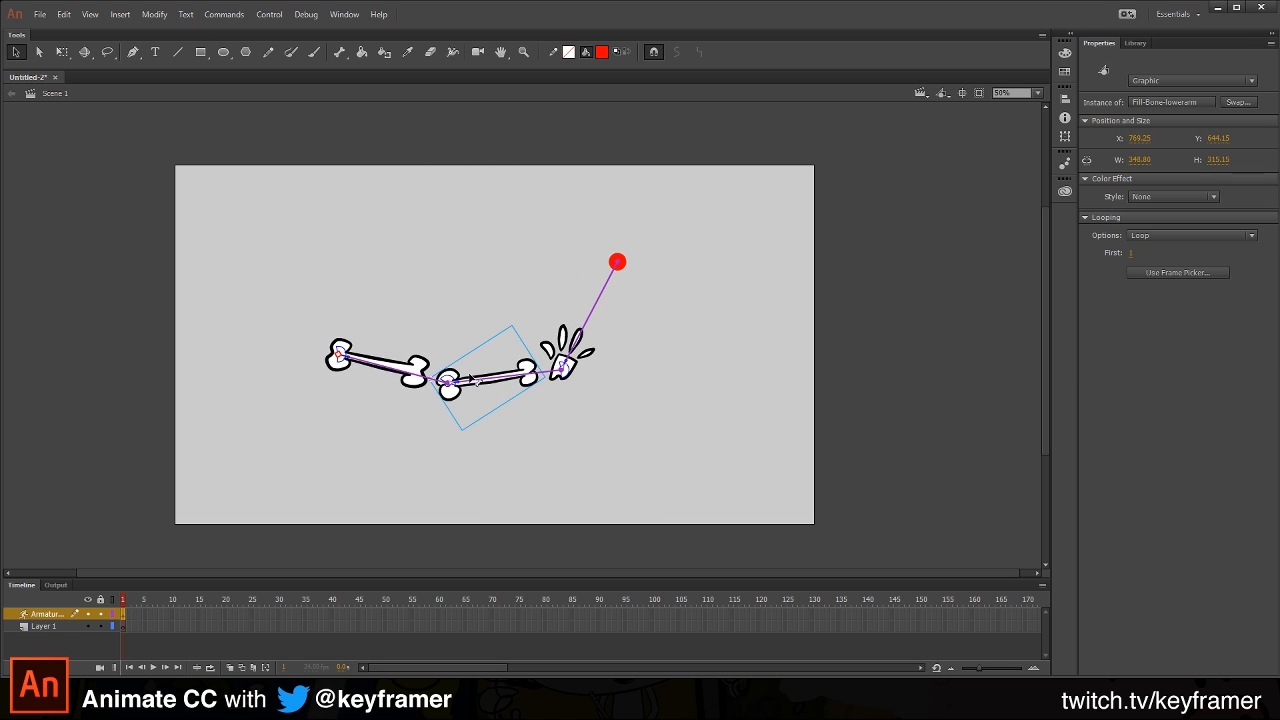
pyautogui.click(416, 385)
# Step: Sweep the Node circle around the arm to test the joints, and leave the arm extended with the hand tilted slightly upward
pyautogui.moveTo(619, 264)
pyautogui.mouseDown()
pyautogui.moveTo(636, 516)
pyautogui.moveTo(565, 268)
pyautogui.moveTo(353, 151)
pyautogui.moveTo(273, 154)
pyautogui.moveTo(403, 171)
pyautogui.moveTo(368, 176)
pyautogui.moveTo(446, 146)
pyautogui.moveTo(585, 208)
pyautogui.moveTo(694, 408)
pyautogui.moveTo(640, 524)
pyautogui.moveTo(506, 212)
pyautogui.moveTo(392, 122)
pyautogui.moveTo(654, 363)
pyautogui.moveTo(731, 551)
pyautogui.moveTo(614, 252)
pyautogui.mouseUp()
pyautogui.moveTo(569, 293); pyautogui.dragTo(614, 290)
pyautogui.moveTo(600, 192); pyautogui.dragTo(606, 457)
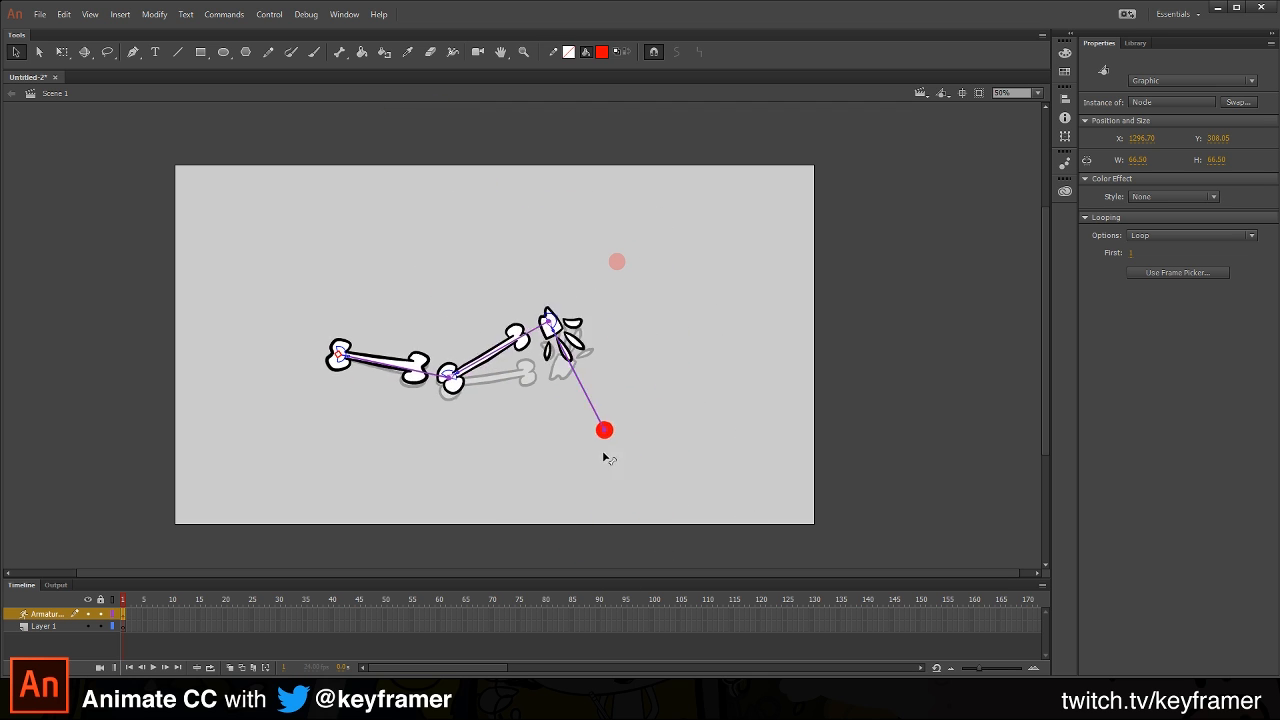
pyautogui.moveTo(529, 225); pyautogui.dragTo(601, 473)
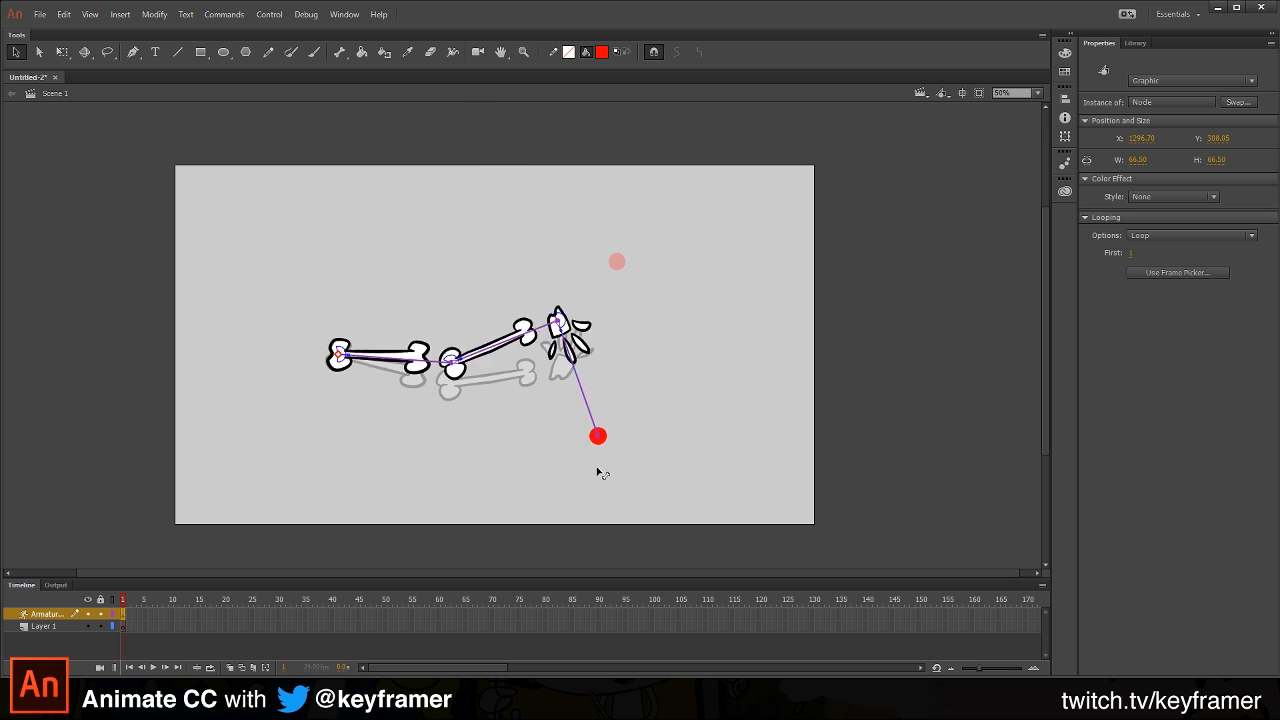
pyautogui.moveTo(474, 236); pyautogui.dragTo(692, 505)
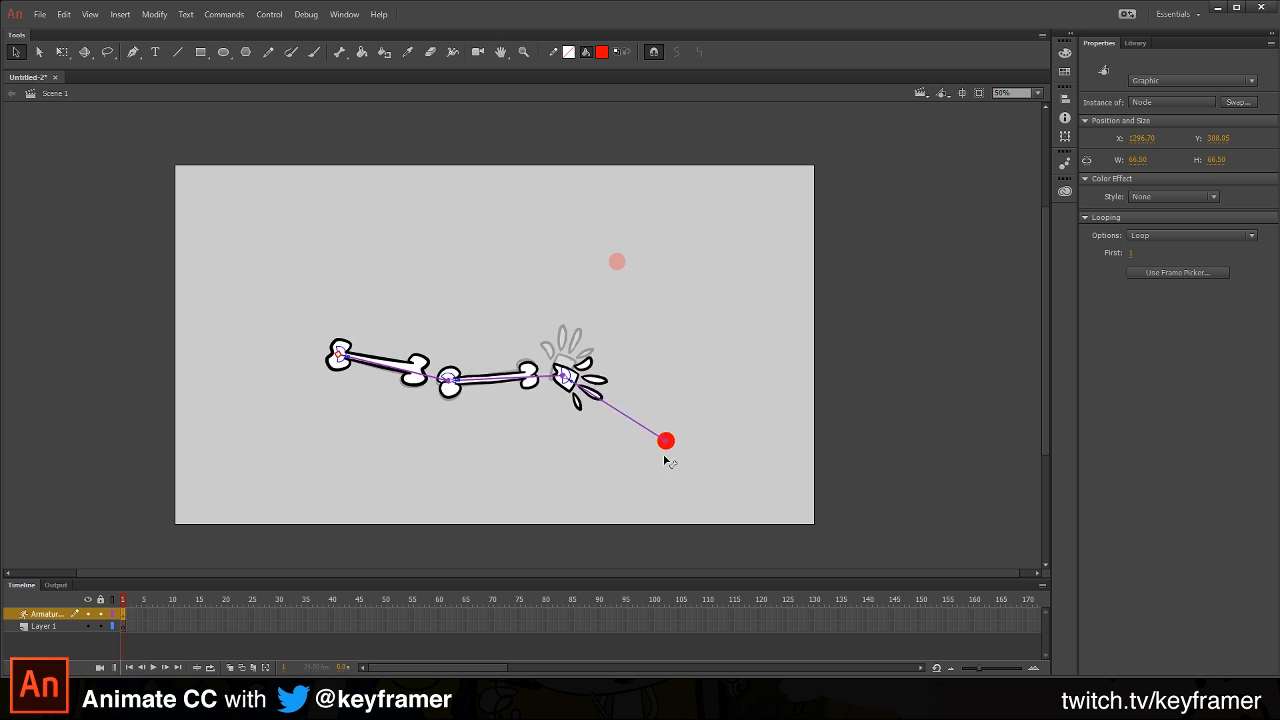
pyautogui.moveTo(667, 460); pyautogui.dragTo(741, 354)
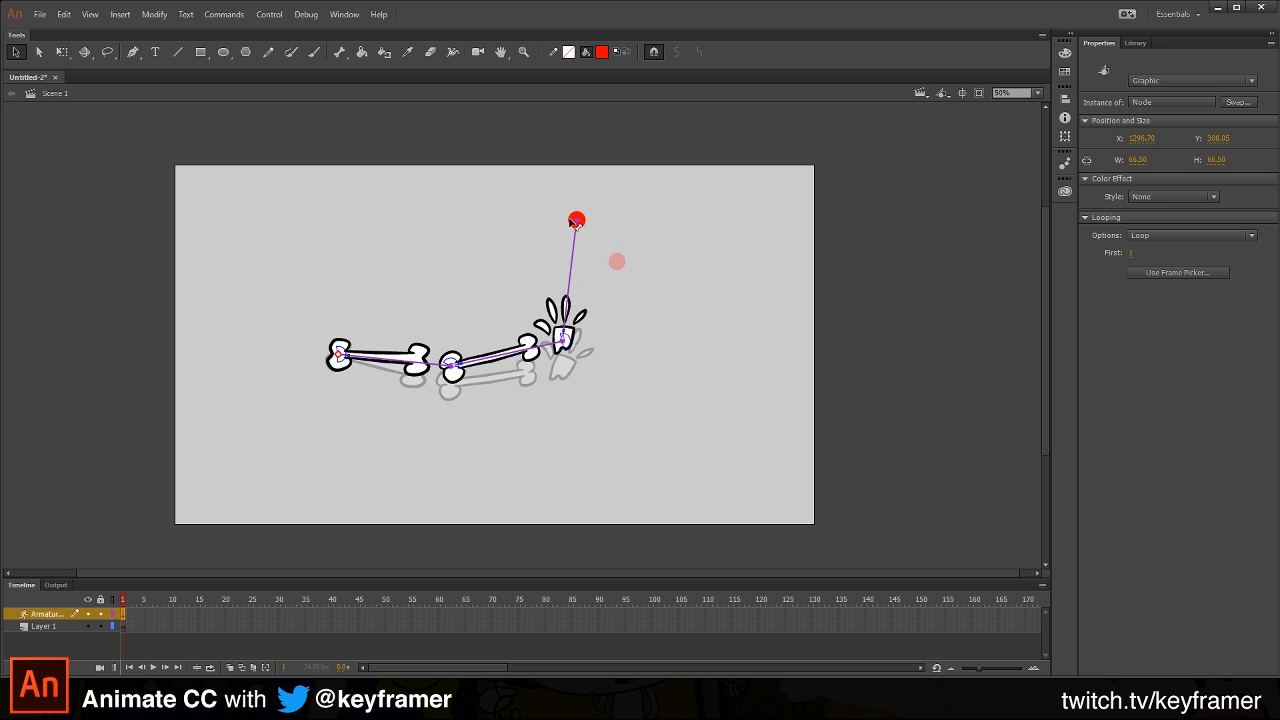
pyautogui.moveTo(575, 222); pyautogui.dragTo(636, 276)
pyautogui.moveTo(648, 354); pyautogui.dragTo(485, 233)
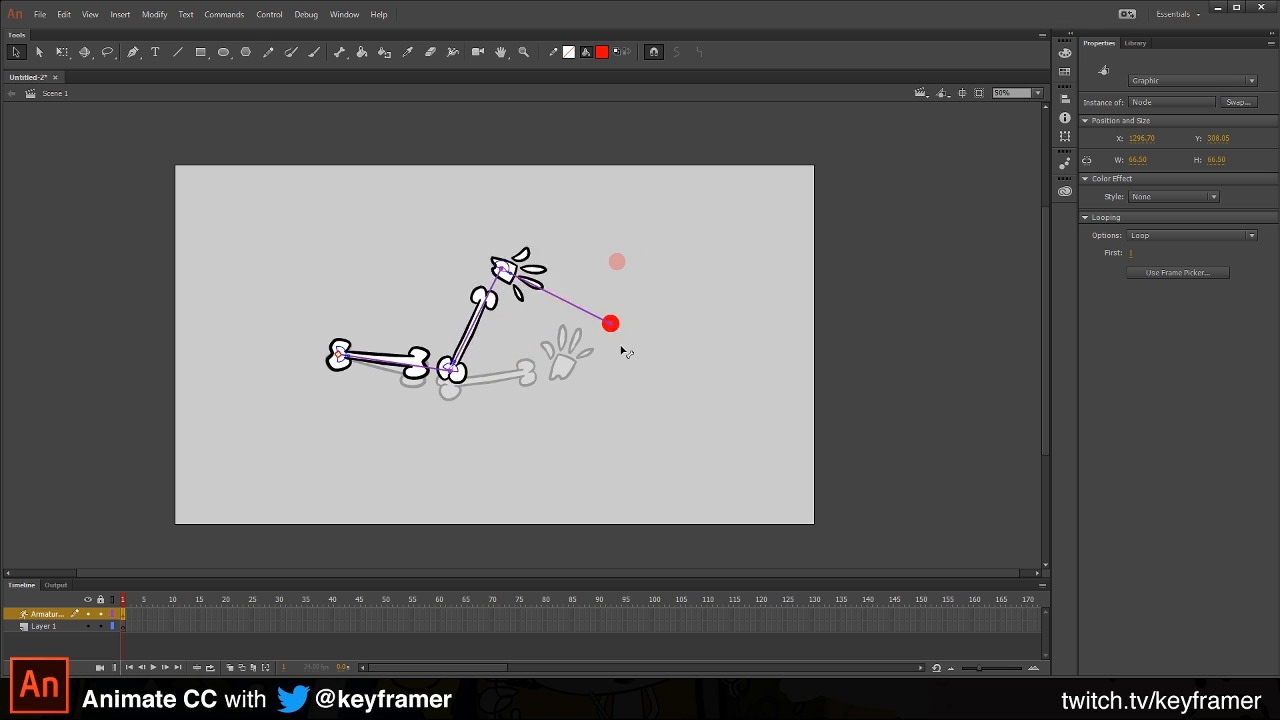
pyautogui.moveTo(484, 194); pyautogui.dragTo(677, 312)
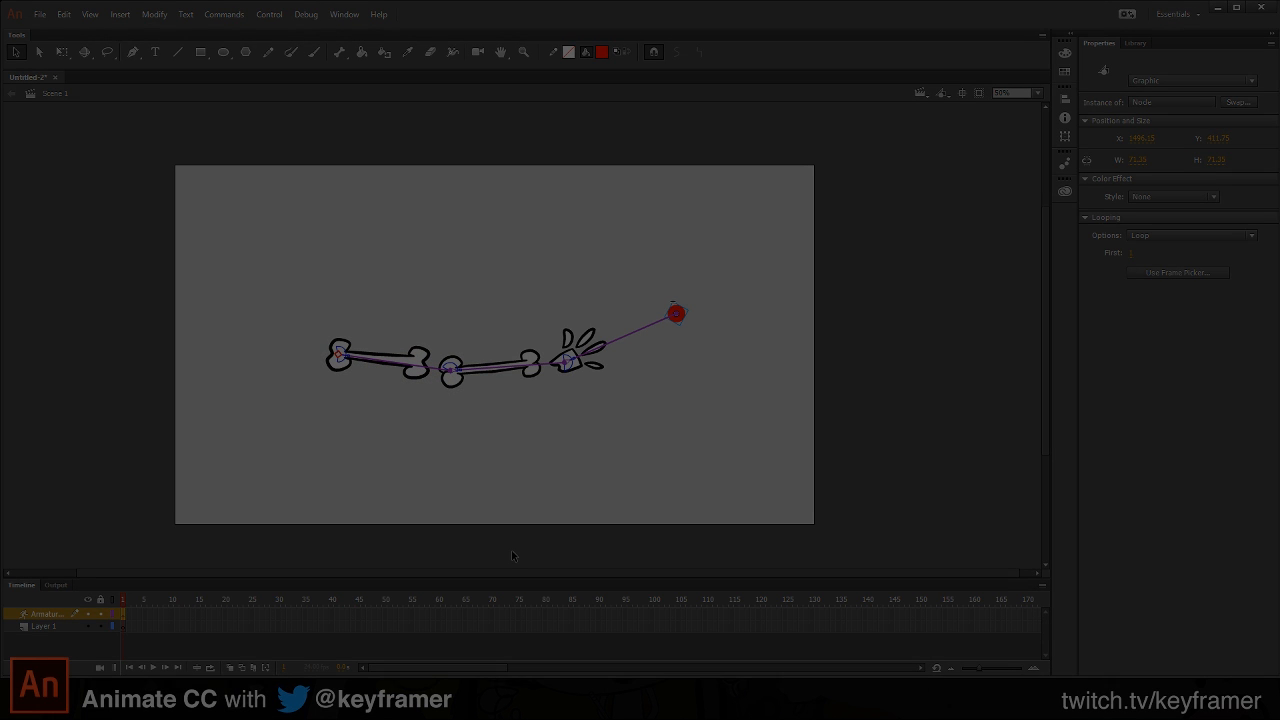